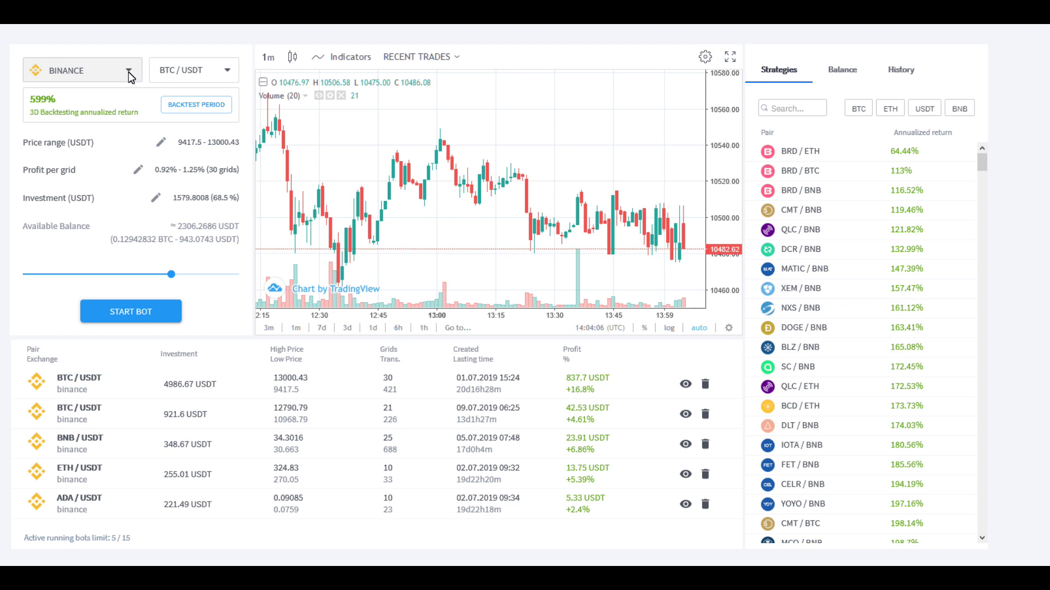
Open the exchange list from the BINANCE selector.
{"action": "left_click", "coordinate": [129, 69]}
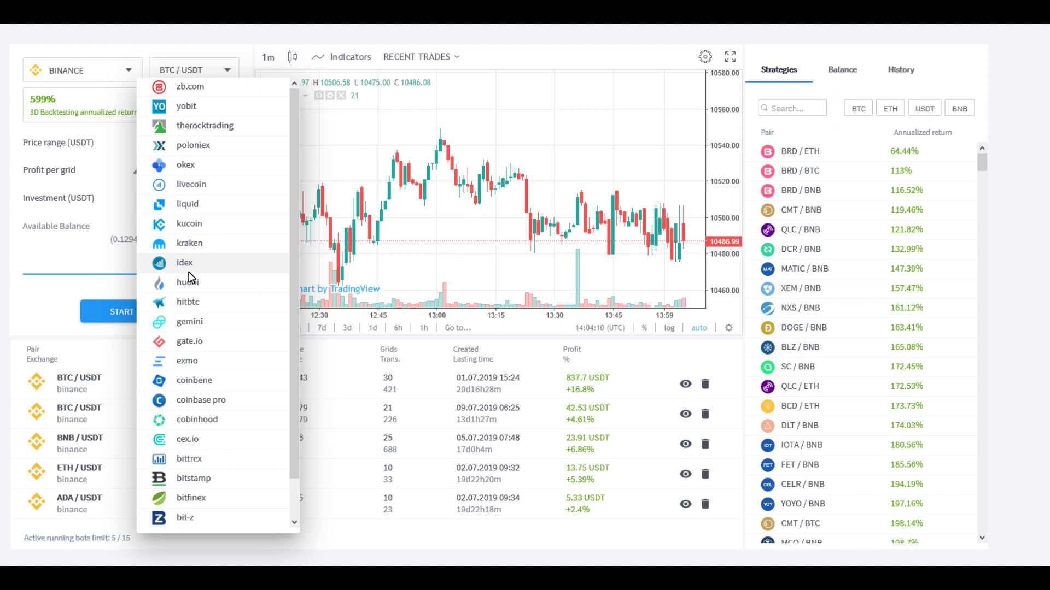
Re-select Binance from the exchange list, then bring up the Price range (USDT) settings.
{"action": "scroll", "coordinate": [192, 475], "scroll_direction": "down", "scroll_amount": 1}
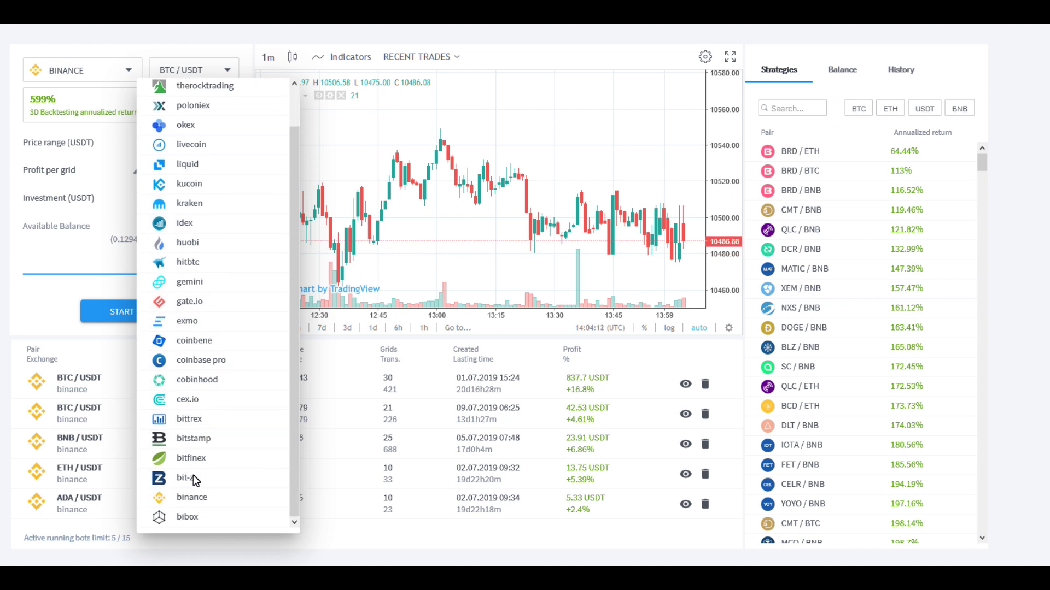
{"action": "left_click", "coordinate": [192, 497]}
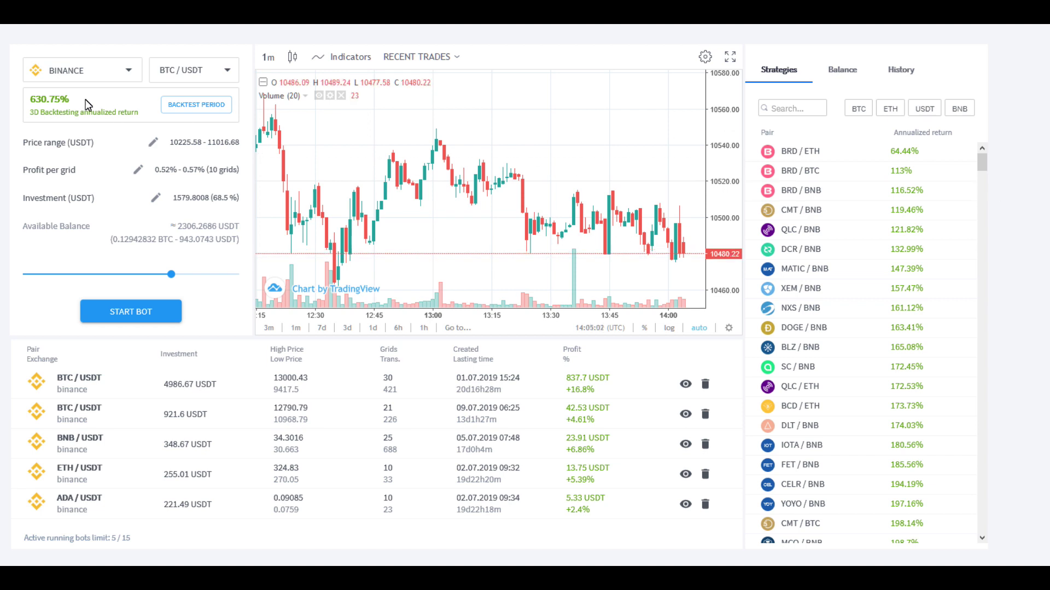
{"action": "left_click", "coordinate": [153, 143]}
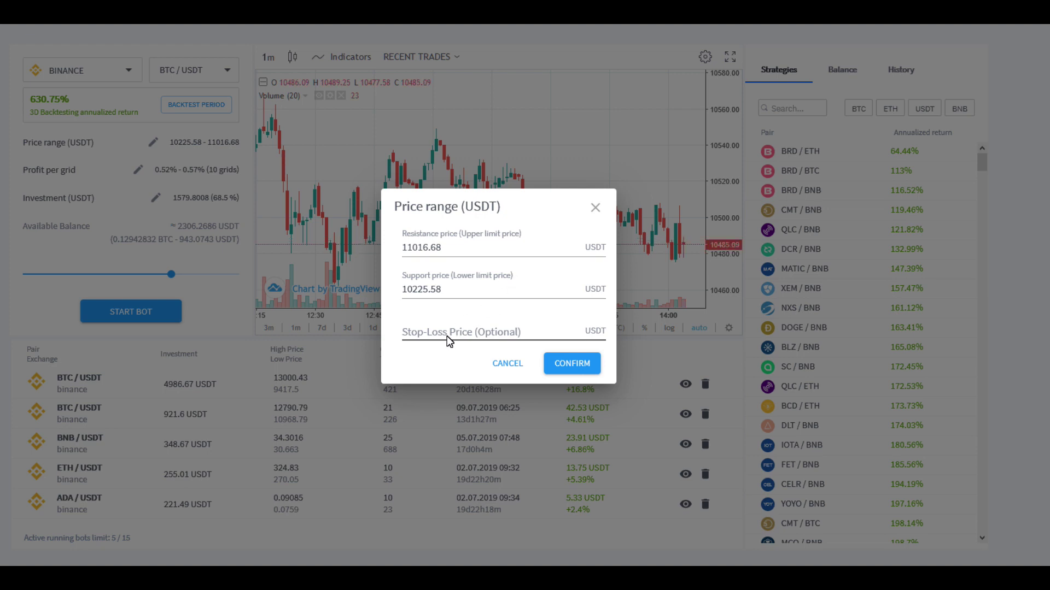
{"action": "left_click", "coordinate": [507, 364]}
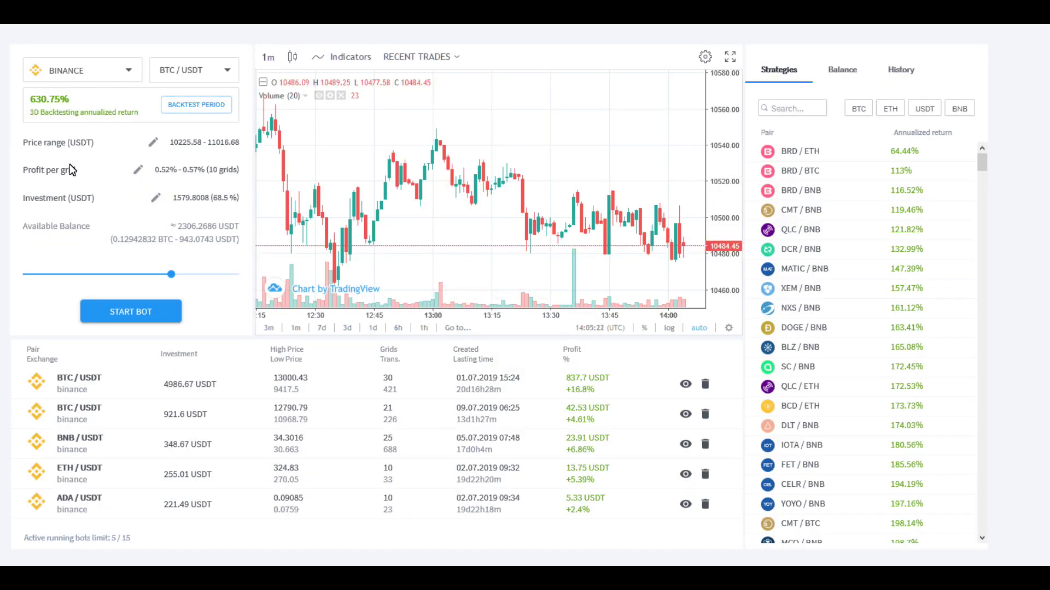
{"action": "left_click", "coordinate": [139, 171]}
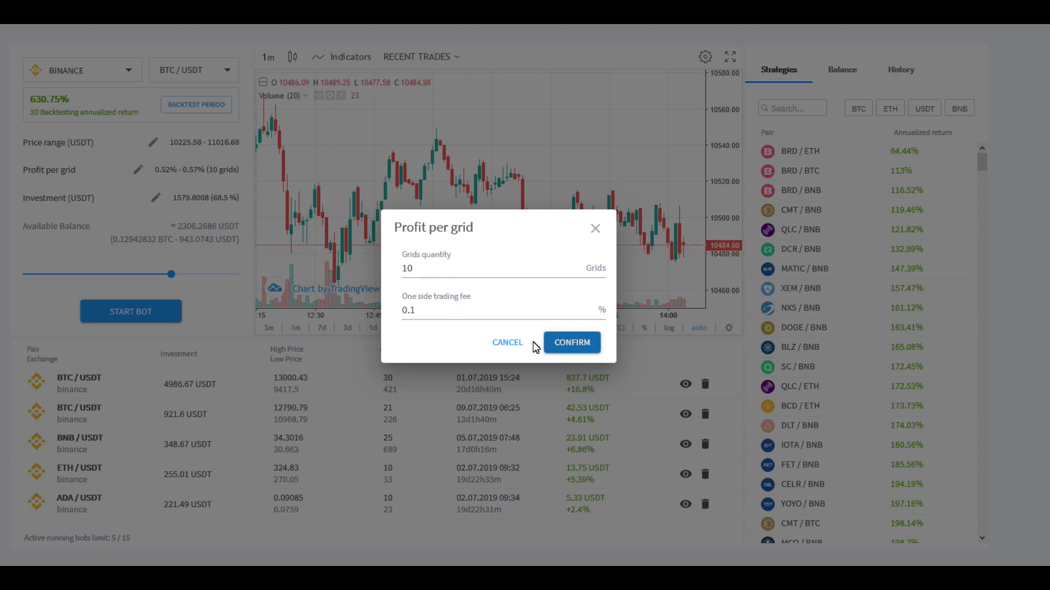
{"action": "left_click", "coordinate": [507, 344]}
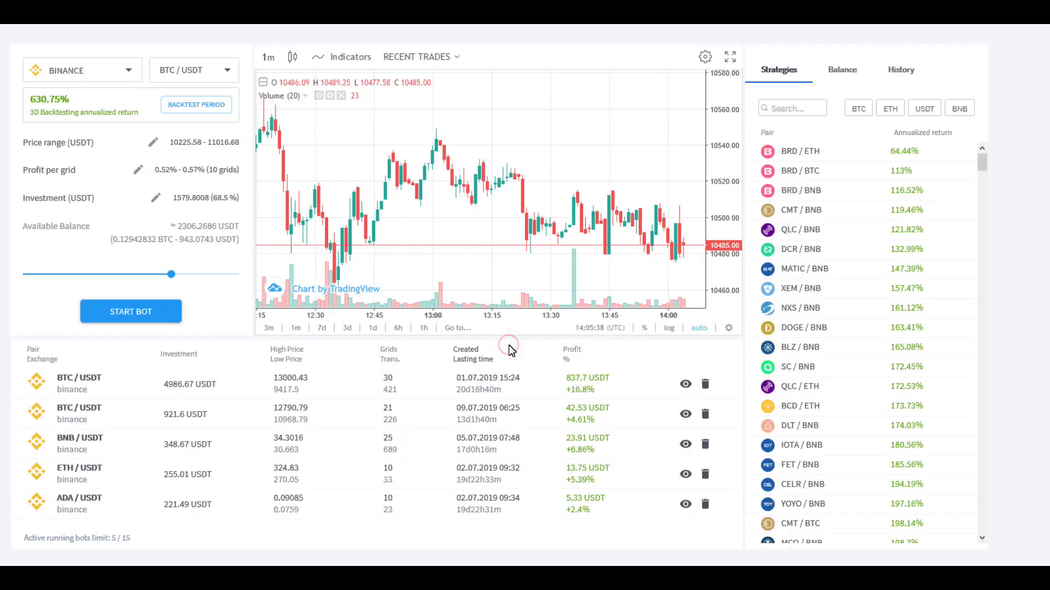
{"action": "left_click", "coordinate": [157, 198]}
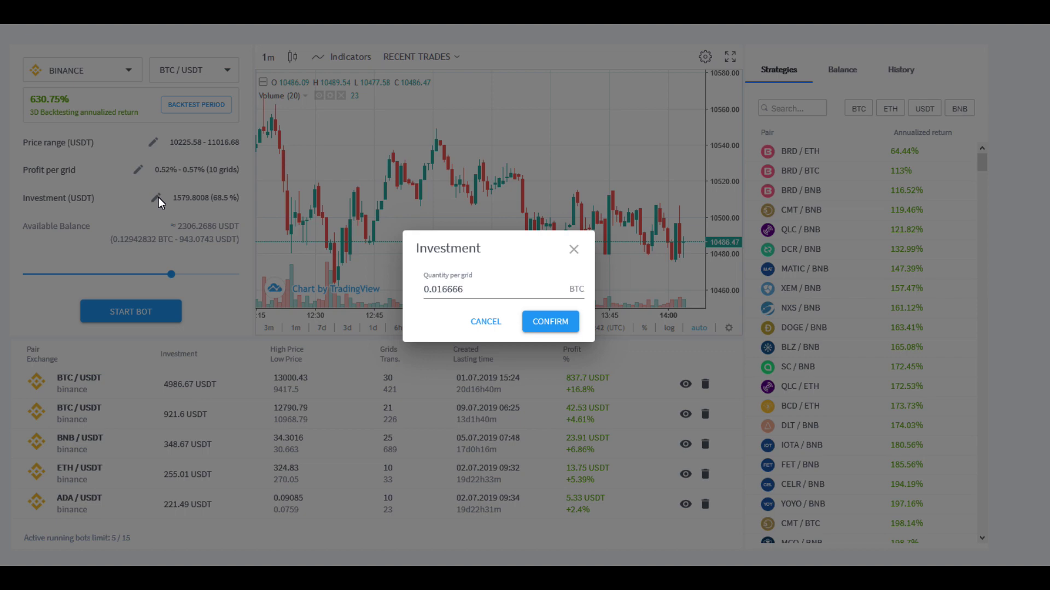
Adjust the investment slider so the bot invests 1752.7641 USDT, 76% of balance.
{"action": "left_click", "coordinate": [485, 322]}
{"action": "mouse_move", "coordinate": [171, 274]}
{"action": "left_mouse_down"}
{"action": "mouse_move", "coordinate": [153, 275]}
{"action": "mouse_move", "coordinate": [178, 274]}
{"action": "left_mouse_up"}
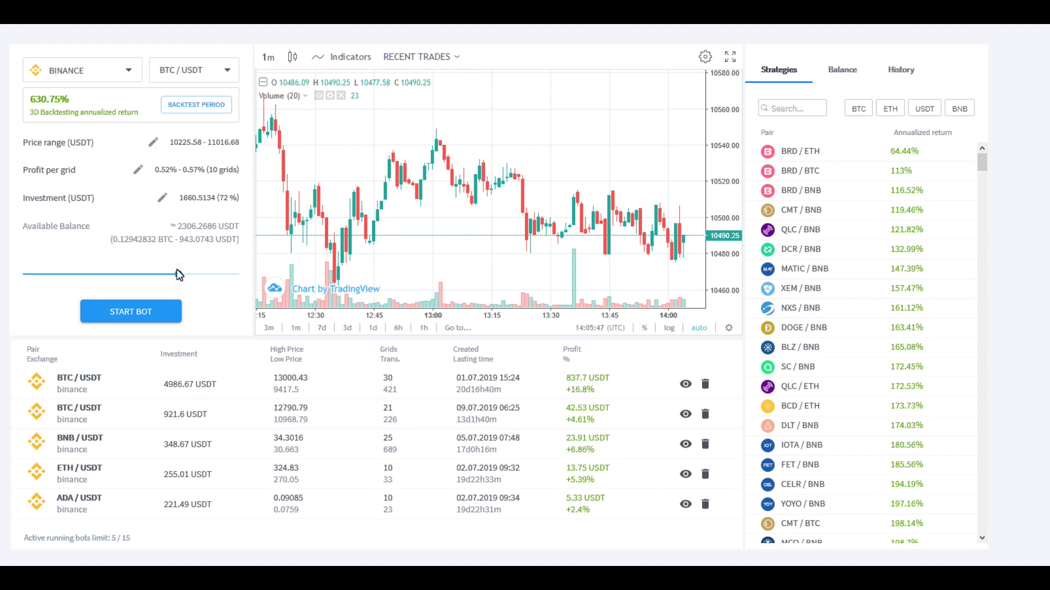
{"action": "double_click", "coordinate": [223, 199]}
{"action": "mouse_move", "coordinate": [180, 274]}
{"action": "left_mouse_down"}
{"action": "mouse_move", "coordinate": [204, 283]}
{"action": "mouse_move", "coordinate": [179, 281]}
{"action": "mouse_move", "coordinate": [205, 279]}
{"action": "mouse_move", "coordinate": [187, 275]}
{"action": "left_mouse_up"}
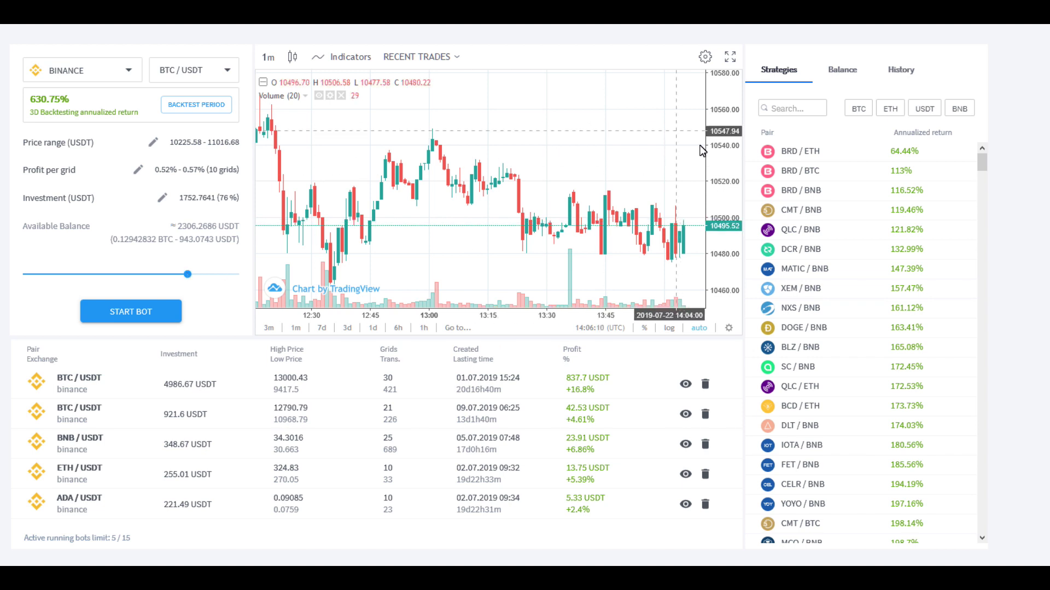
View the account balances and switch the exchange to Bittrex.
{"action": "left_click", "coordinate": [839, 75]}
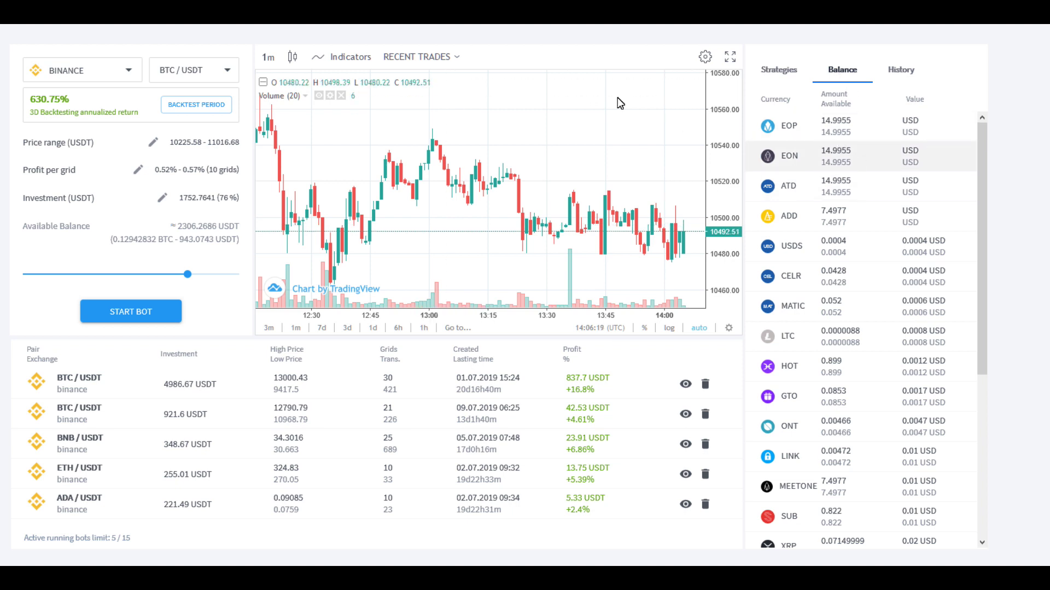
{"action": "left_click", "coordinate": [129, 70]}
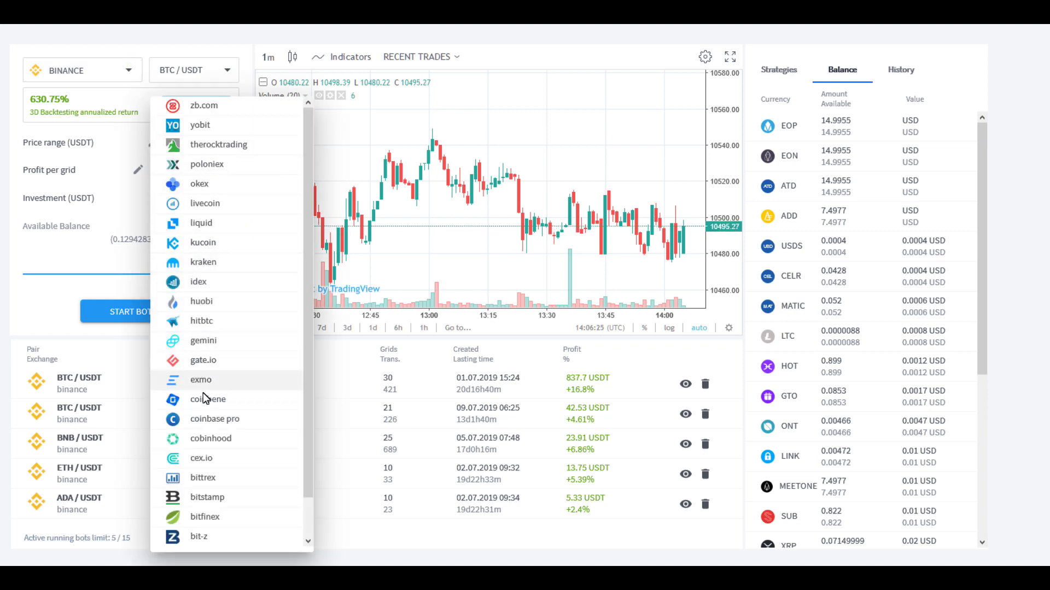
{"action": "left_click", "coordinate": [202, 478]}
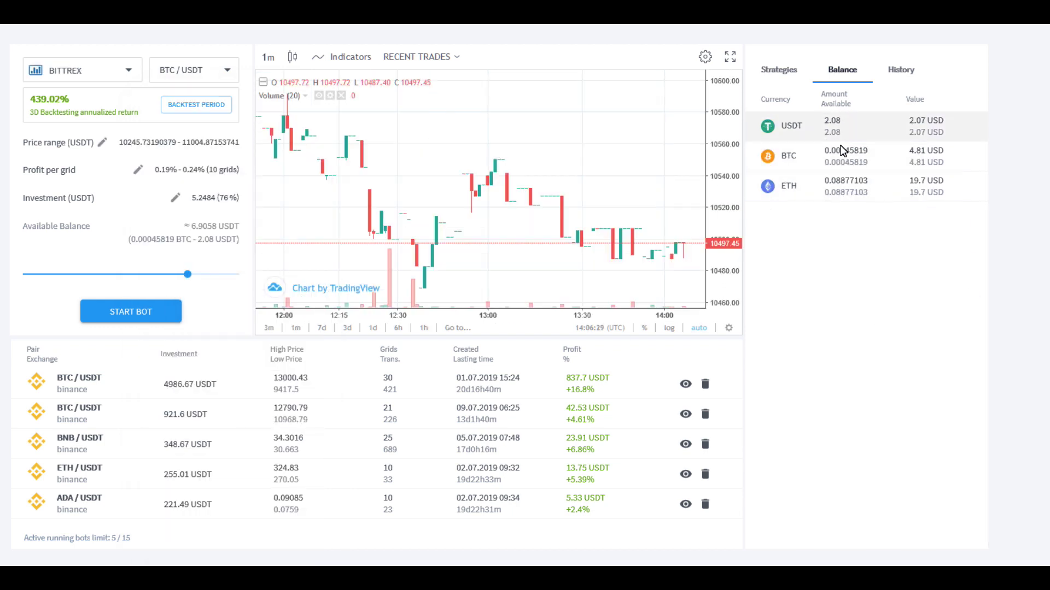
Switch back to Binance, then review History and the Strategies list by annualized return.
{"action": "left_click", "coordinate": [129, 71]}
{"action": "scroll", "coordinate": [237, 369], "scroll_direction": "down", "scroll_amount": 3}
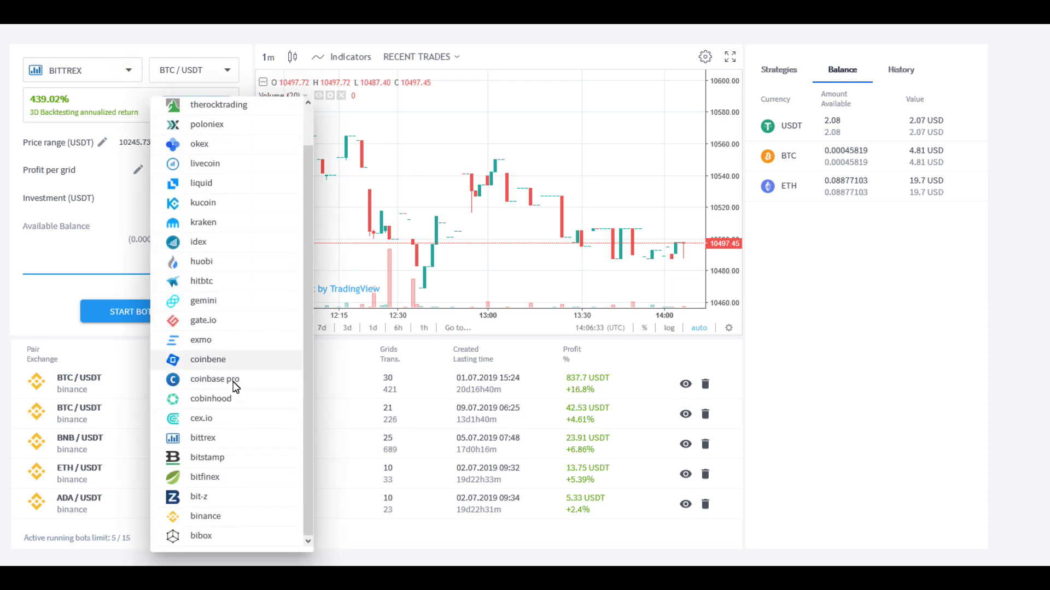
{"action": "left_click", "coordinate": [207, 516]}
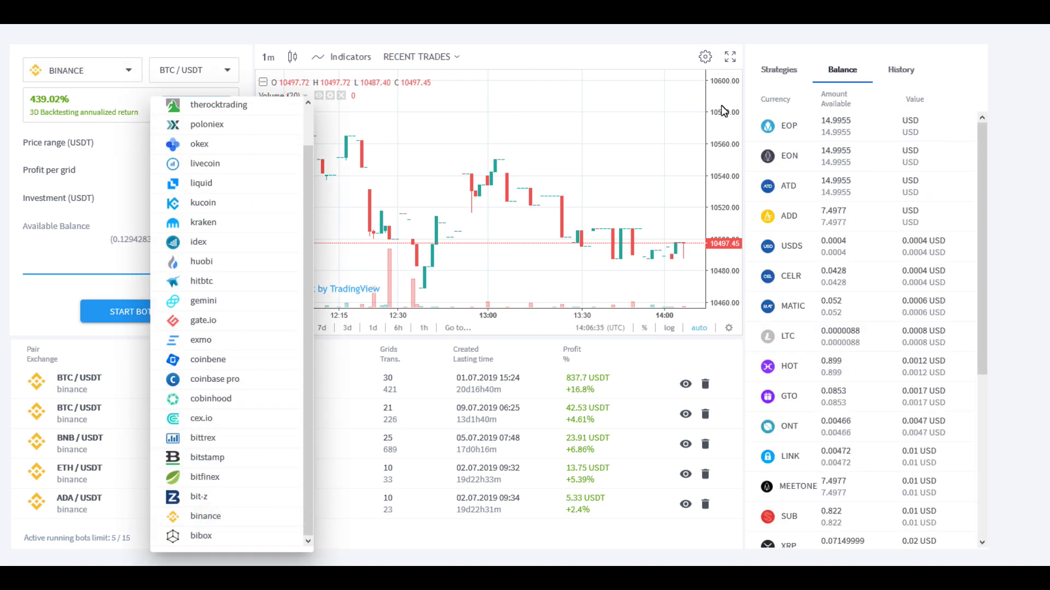
{"action": "left_click", "coordinate": [901, 71]}
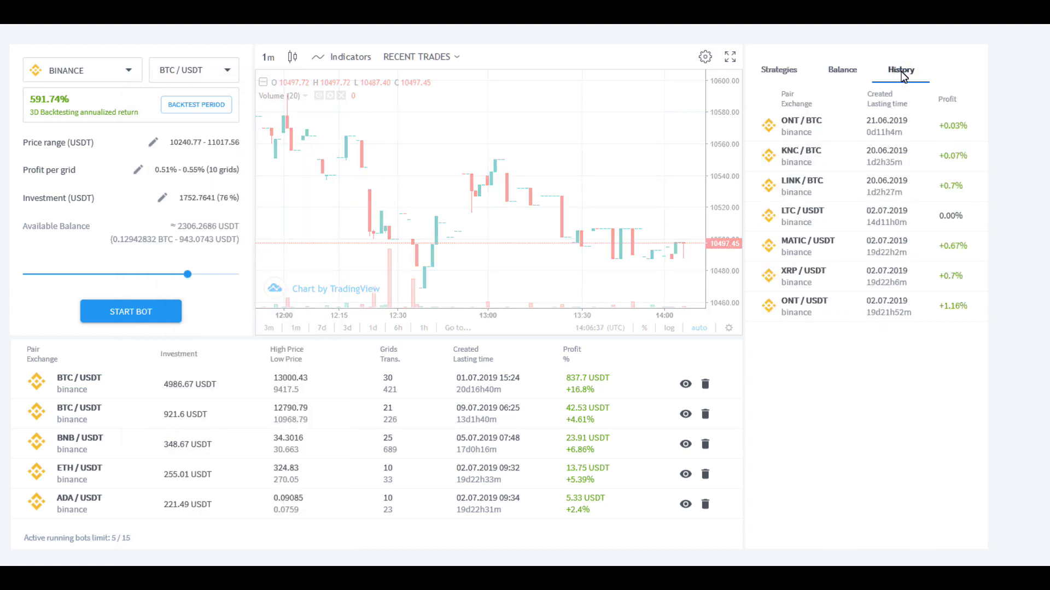
{"action": "left_click", "coordinate": [784, 72]}
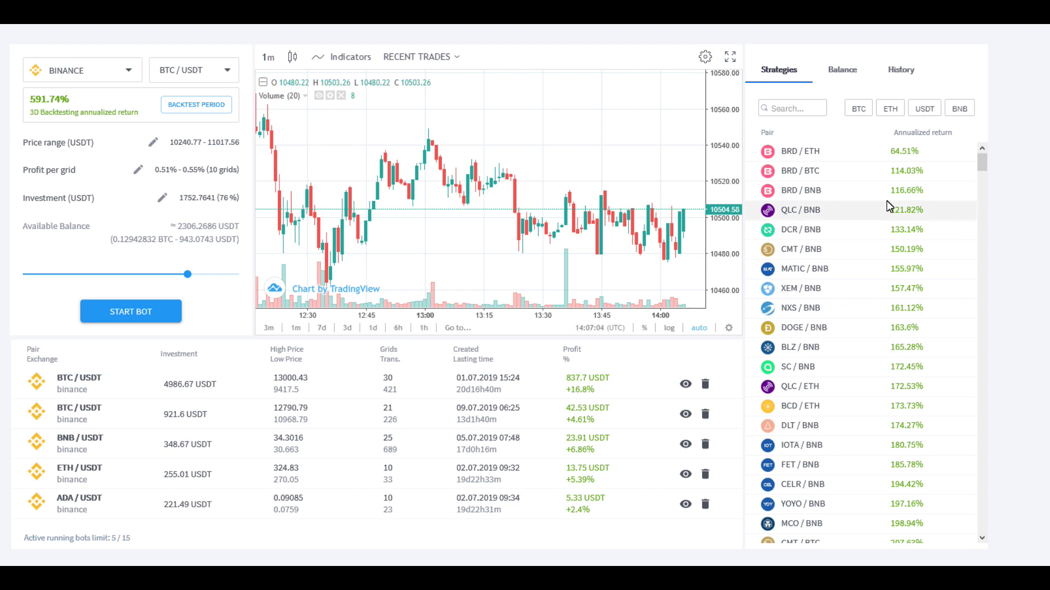
Filter strategies to USDT, search 'link', and switch the bot to LINK / USDT.
{"action": "left_click", "coordinate": [789, 109]}
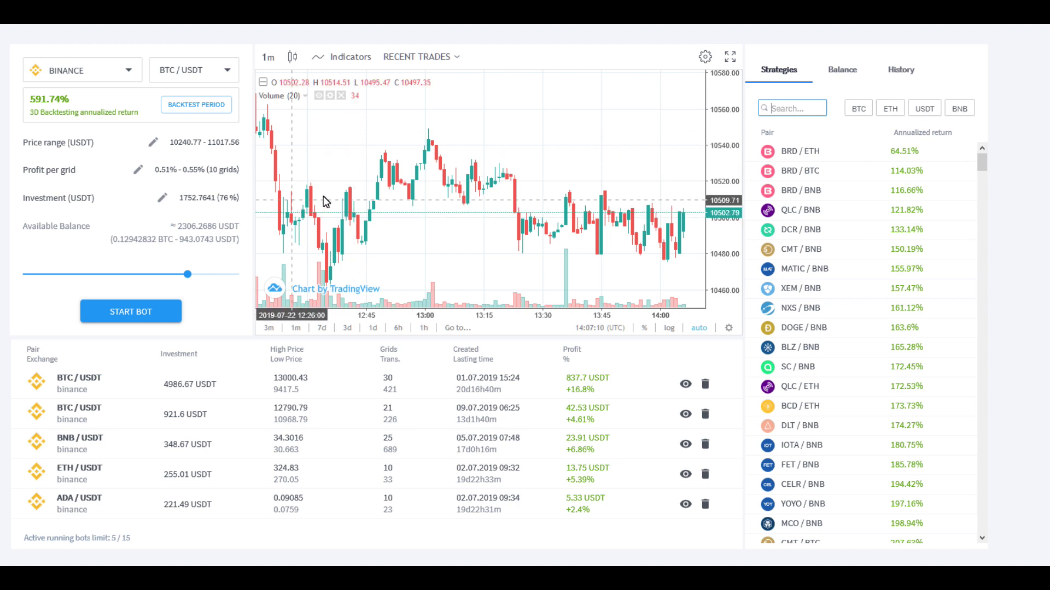
{"action": "left_click", "coordinate": [922, 107]}
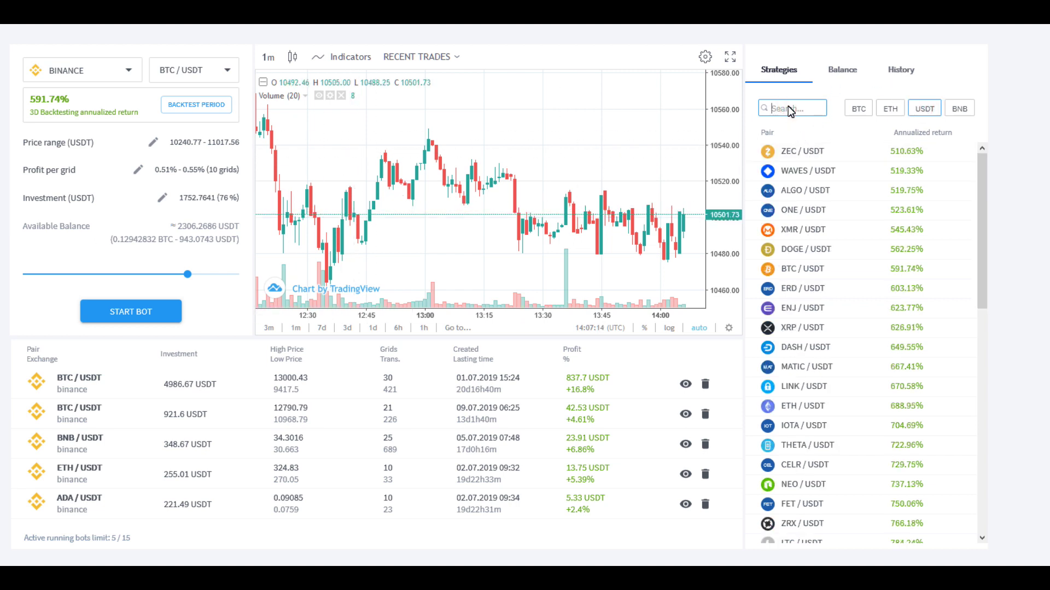
{"action": "type", "text": "link"}
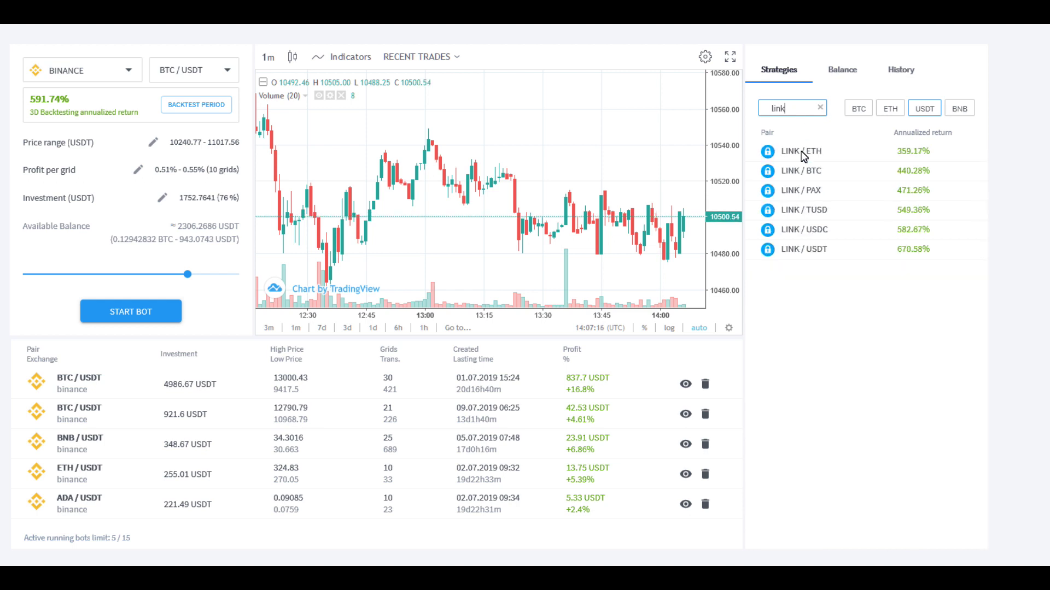
{"action": "left_click", "coordinate": [795, 255]}
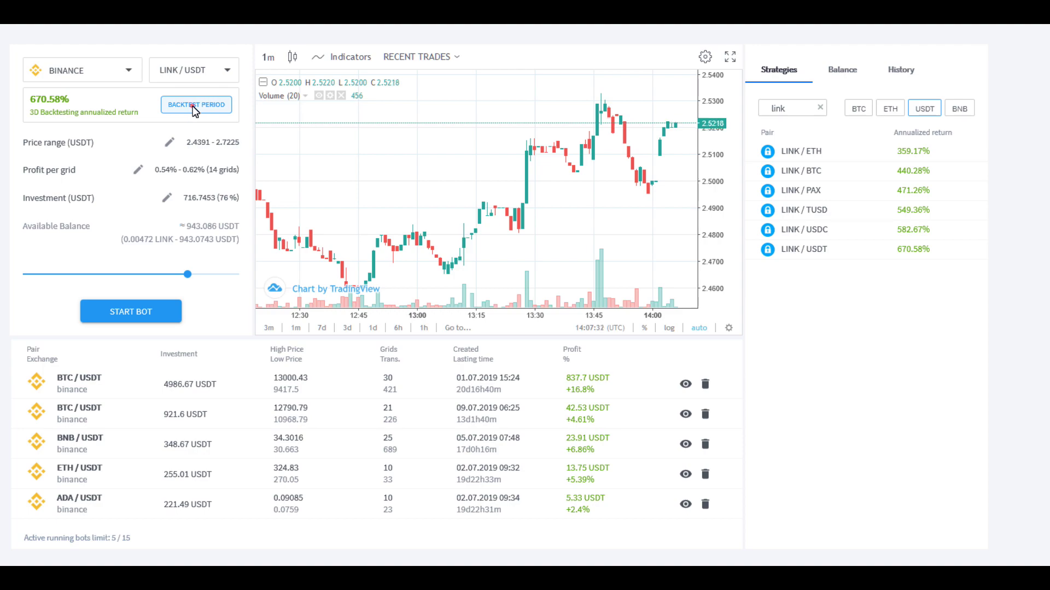
{"action": "left_click", "coordinate": [193, 106]}
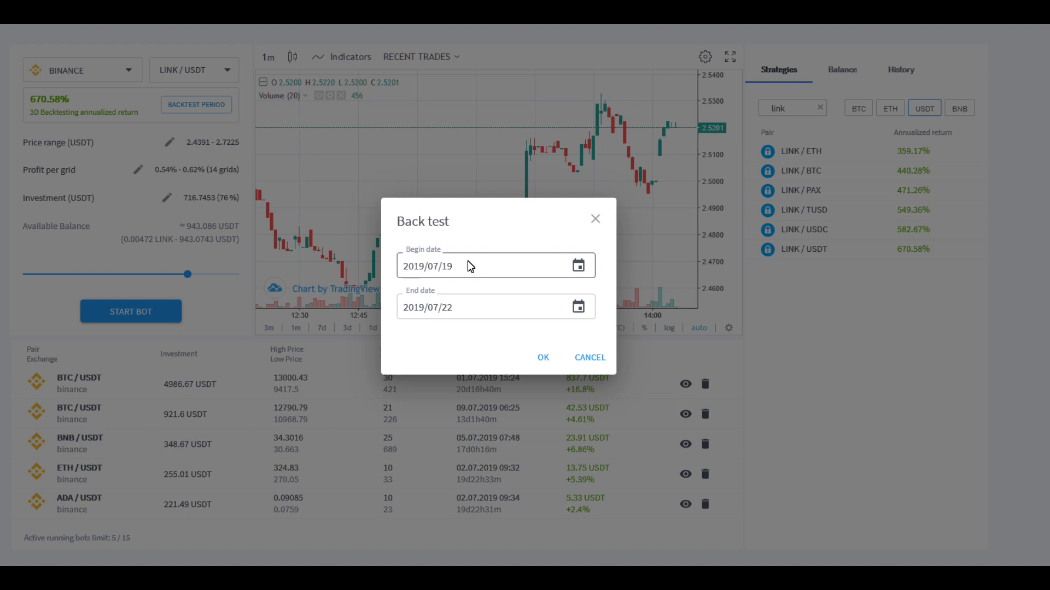
Backtest LINK/USDT from 2019/06/22, yielding 28.1% over 30 days and 341.98% annually.
{"action": "left_click", "coordinate": [578, 266]}
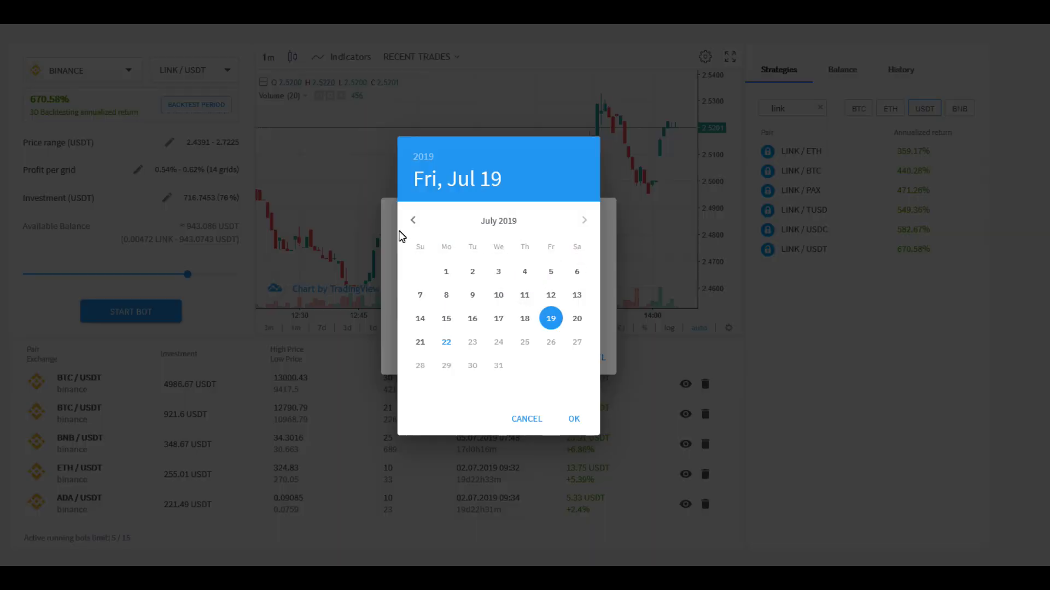
{"action": "left_click", "coordinate": [414, 220]}
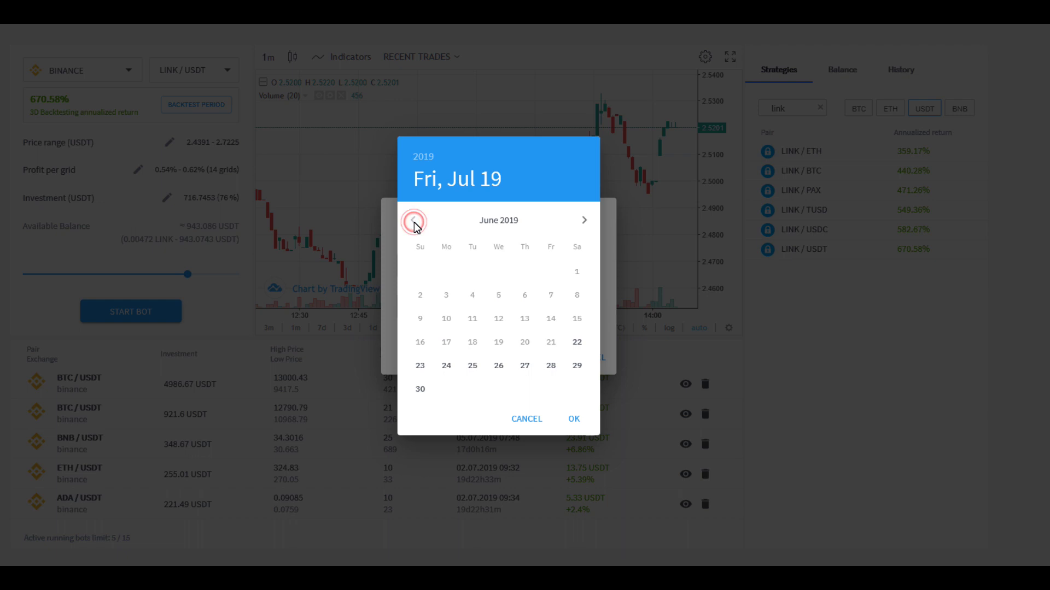
{"action": "left_click", "coordinate": [578, 343]}
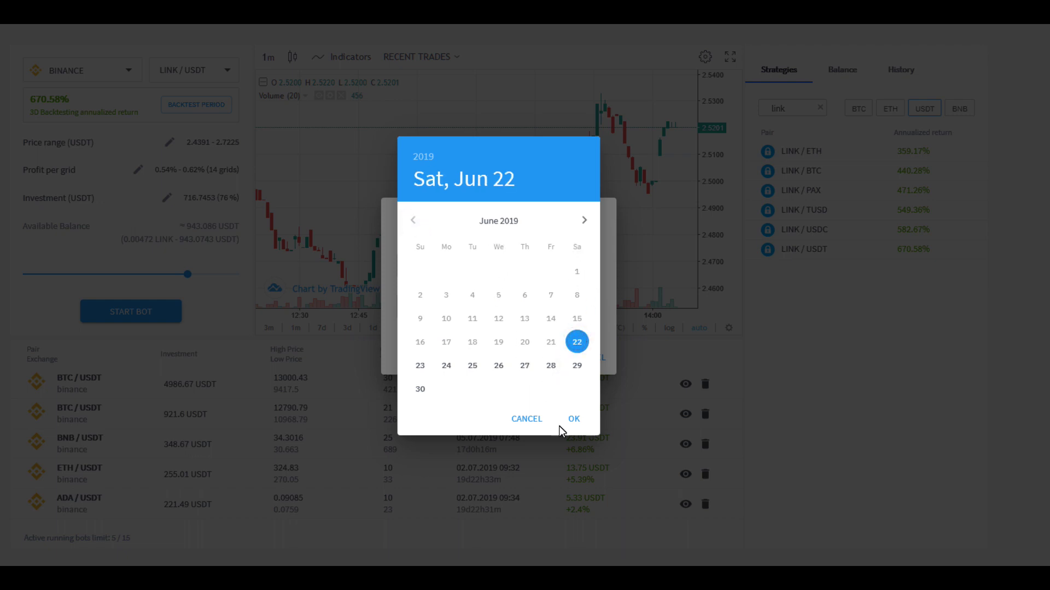
{"action": "left_click", "coordinate": [574, 420]}
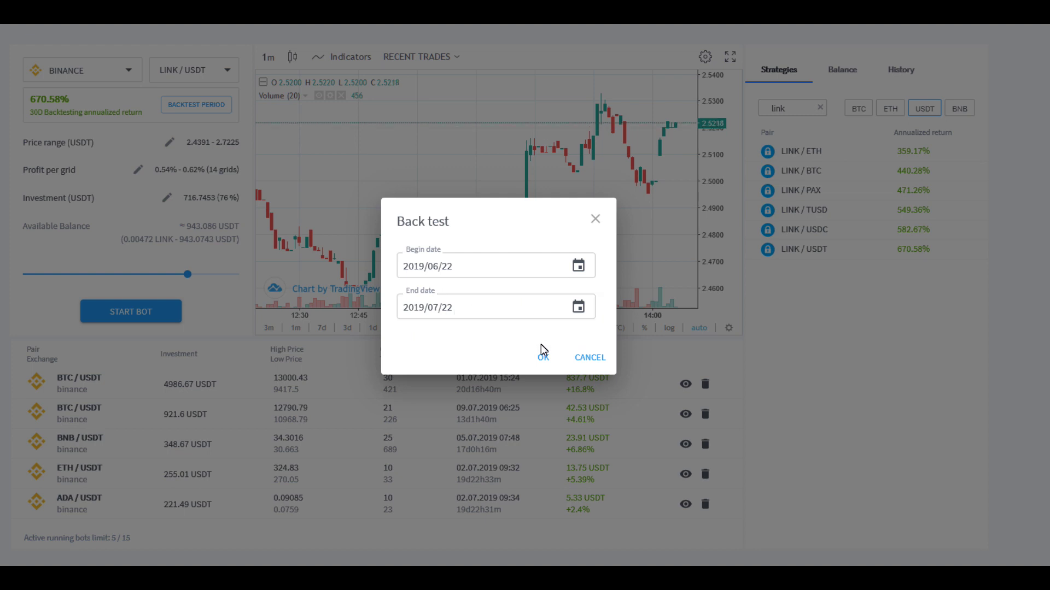
{"action": "left_click", "coordinate": [545, 358]}
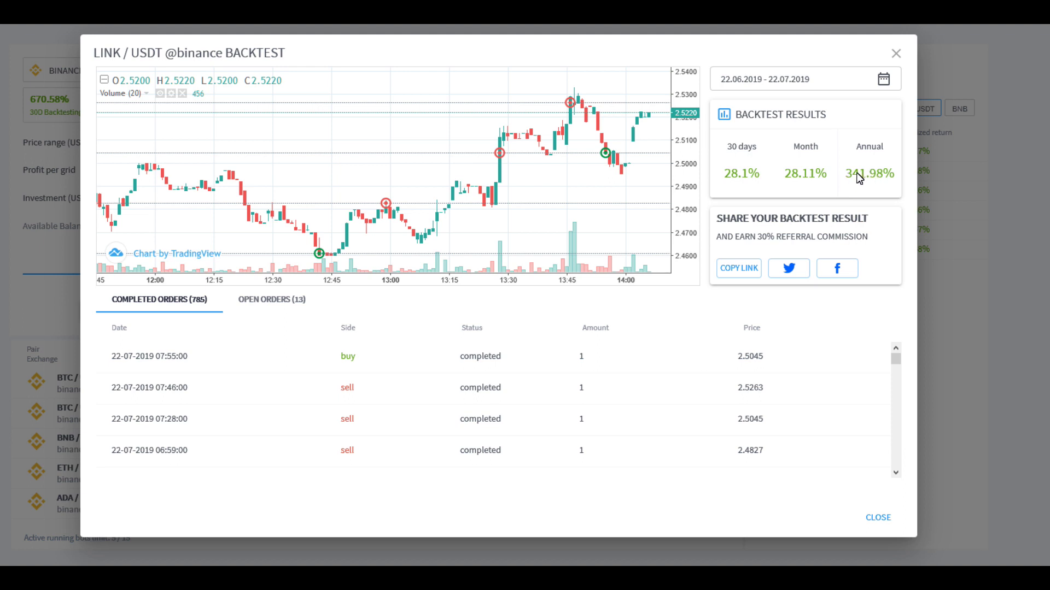
{"action": "left_click_drag", "start_coordinate": [867, 171], "coordinate": [887, 169]}
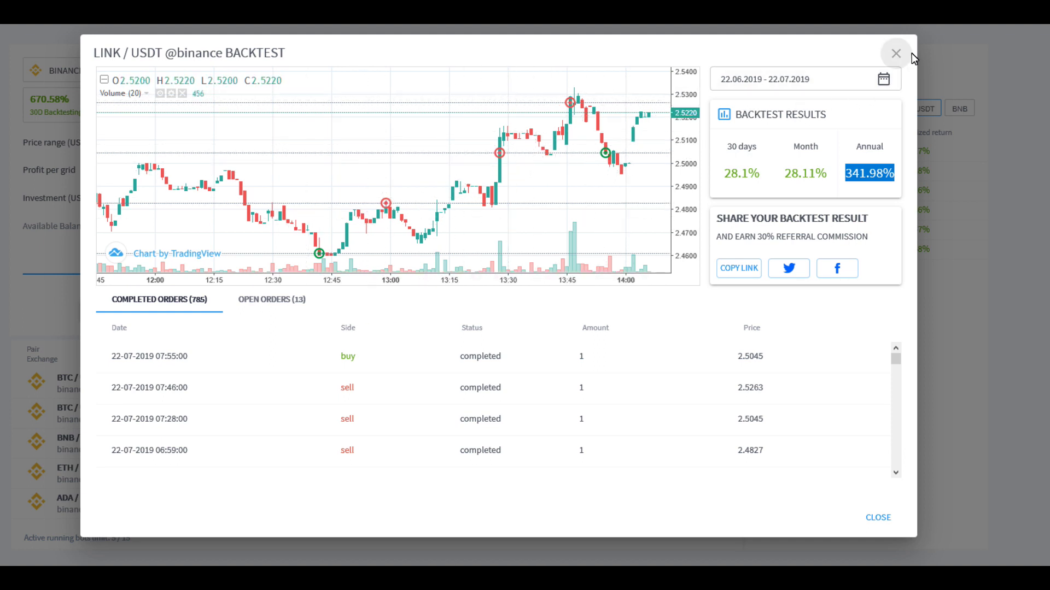
Rerun the LINK/USDT backtest starting 15 July 2019, then close the results.
{"action": "left_click", "coordinate": [893, 56]}
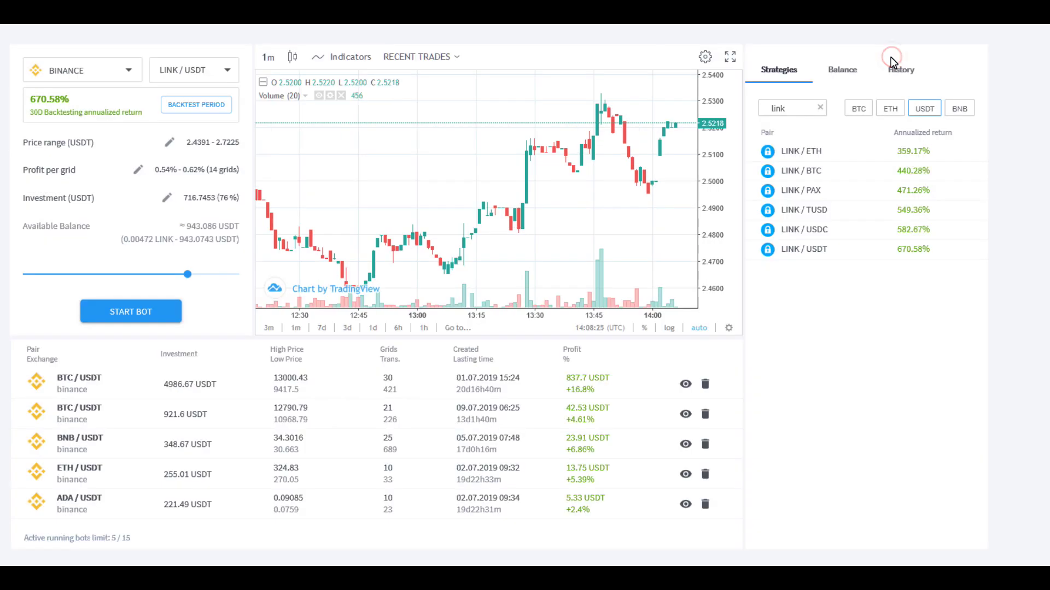
{"action": "left_click", "coordinate": [212, 109]}
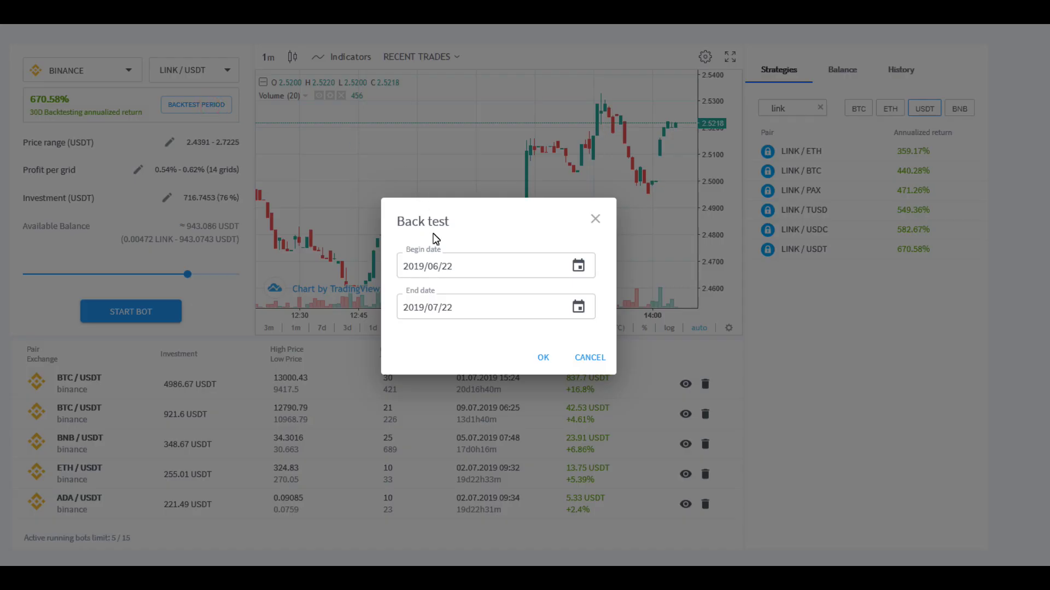
{"action": "left_click", "coordinate": [578, 267]}
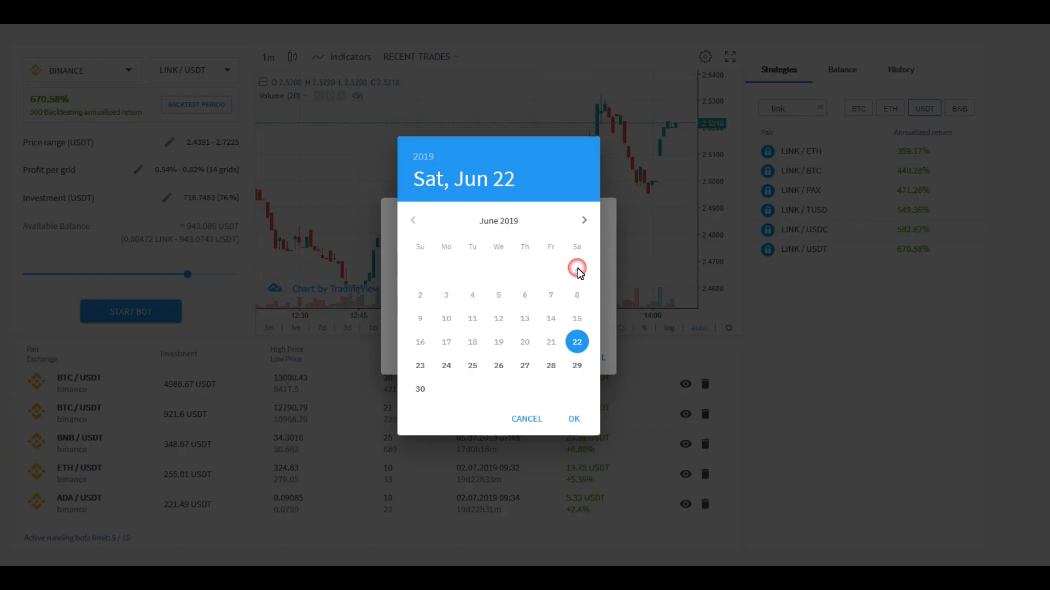
{"action": "left_click", "coordinate": [584, 230]}
{"action": "left_click", "coordinate": [447, 323]}
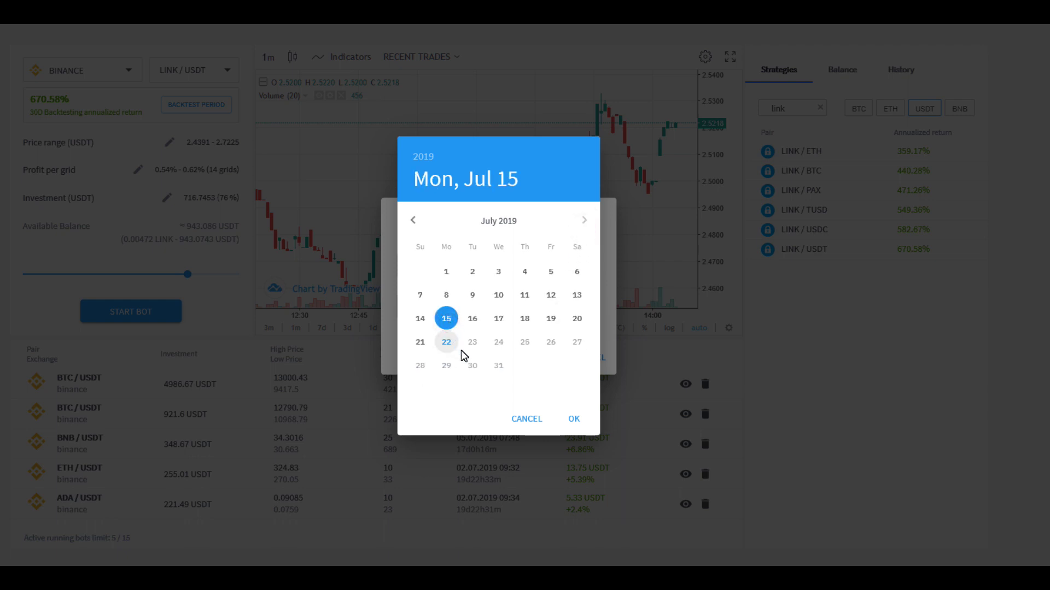
{"action": "left_click", "coordinate": [568, 420]}
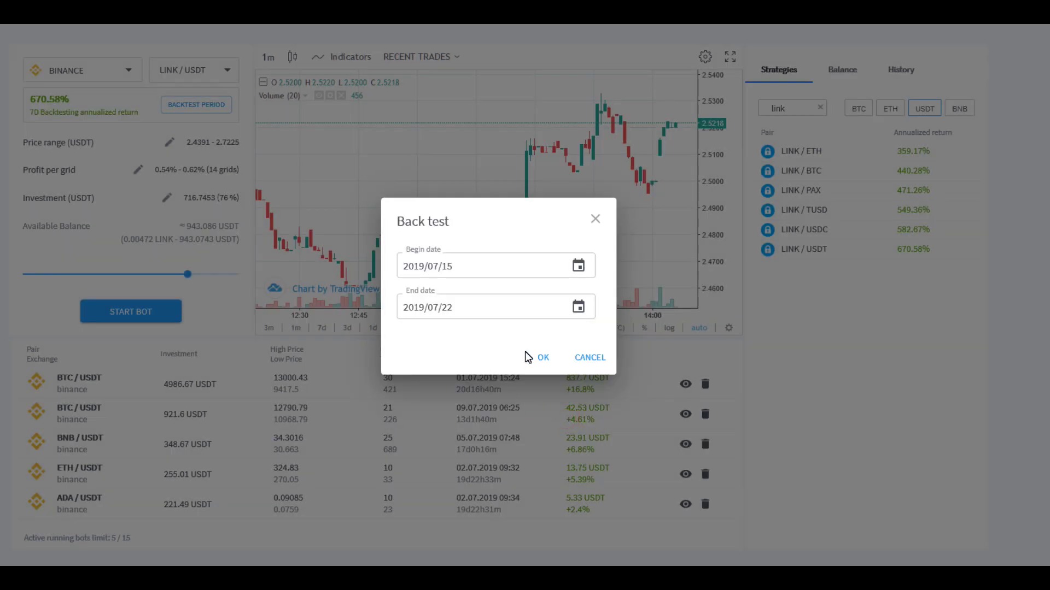
{"action": "left_click", "coordinate": [544, 357]}
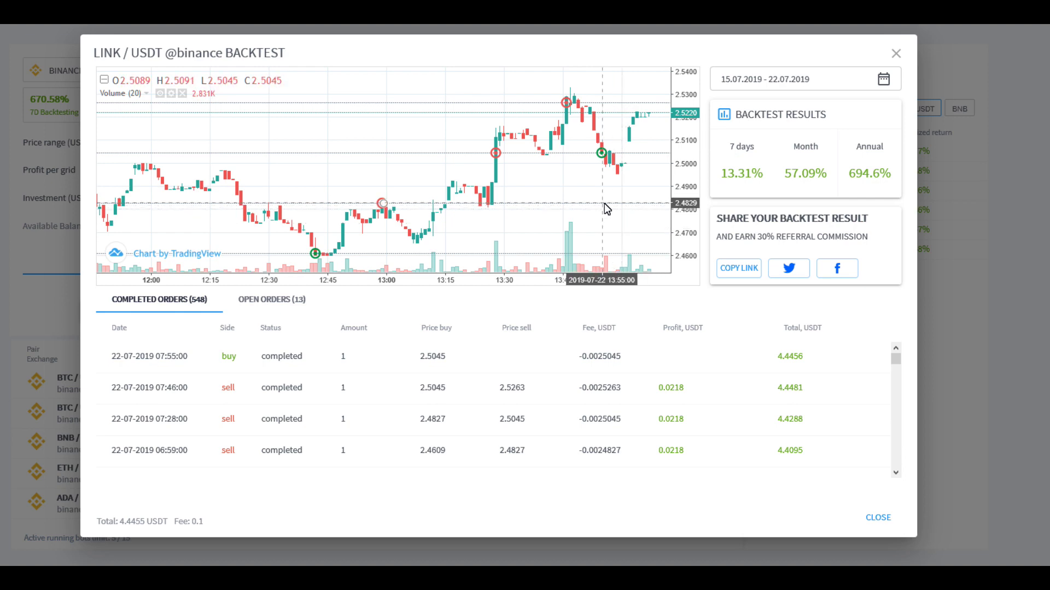
{"action": "left_click", "coordinate": [896, 60]}
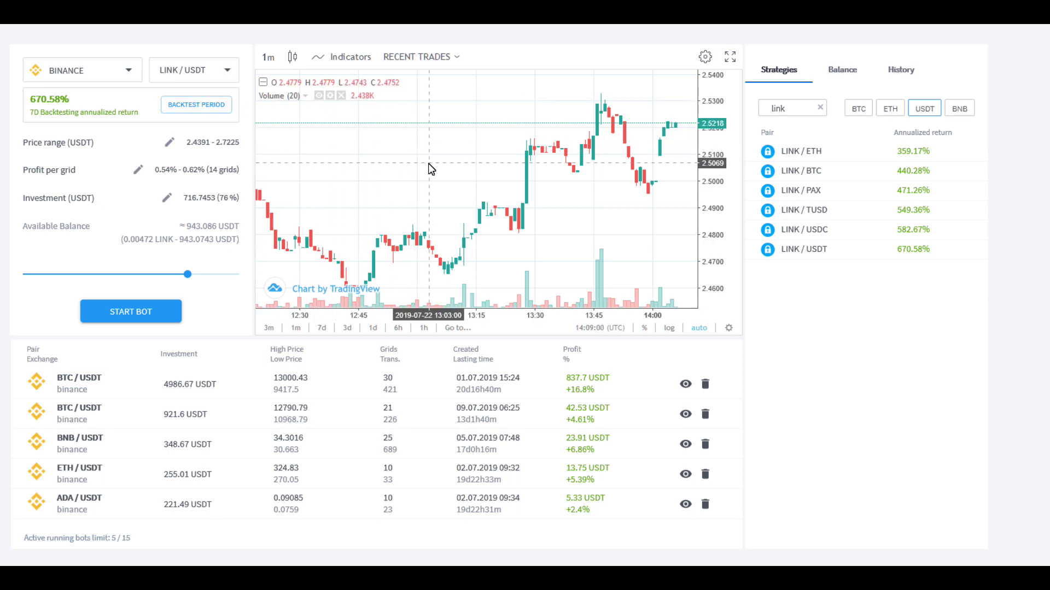
Clear the 'link' search and scroll through all USDT pairs' annualized returns.
{"action": "left_click", "coordinate": [818, 107]}
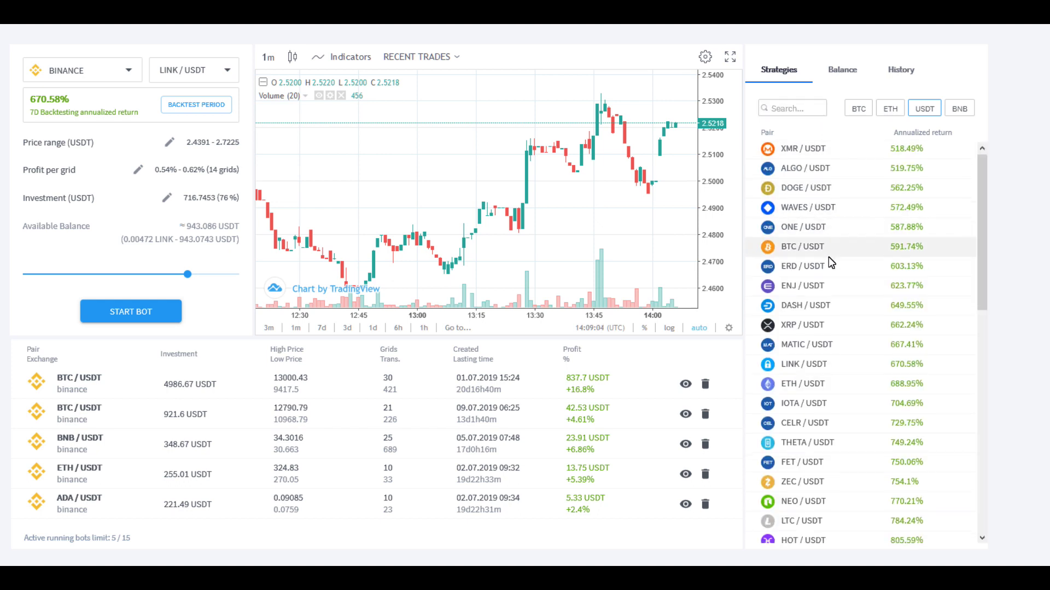
{"action": "scroll", "coordinate": [828, 257], "scroll_direction": "down", "scroll_amount": 4}
{"action": "scroll", "coordinate": [830, 262], "scroll_direction": "down", "scroll_amount": 5}
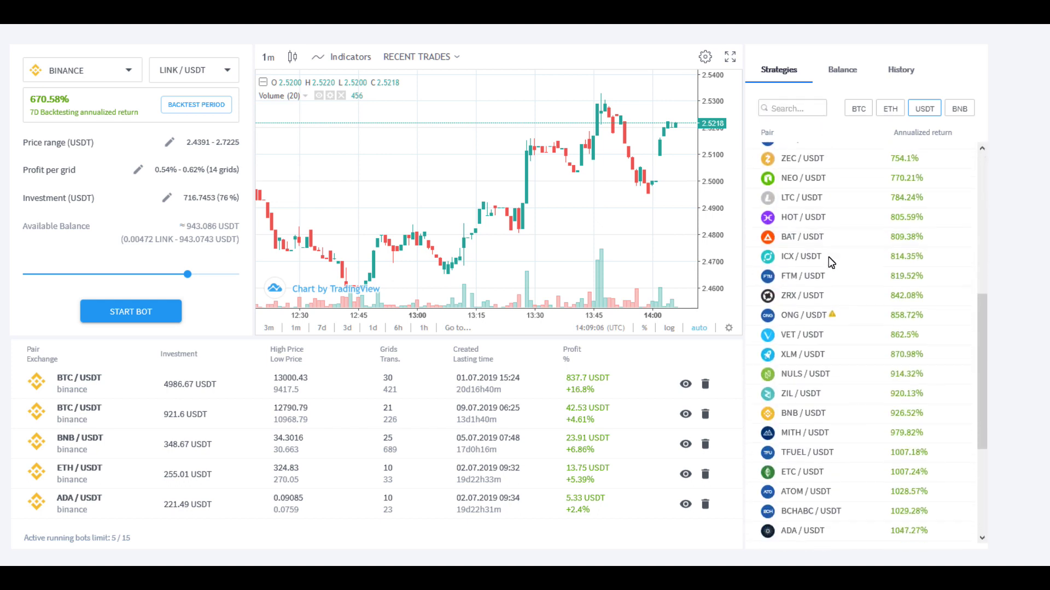
{"action": "scroll", "coordinate": [829, 262], "scroll_direction": "up", "scroll_amount": 9}
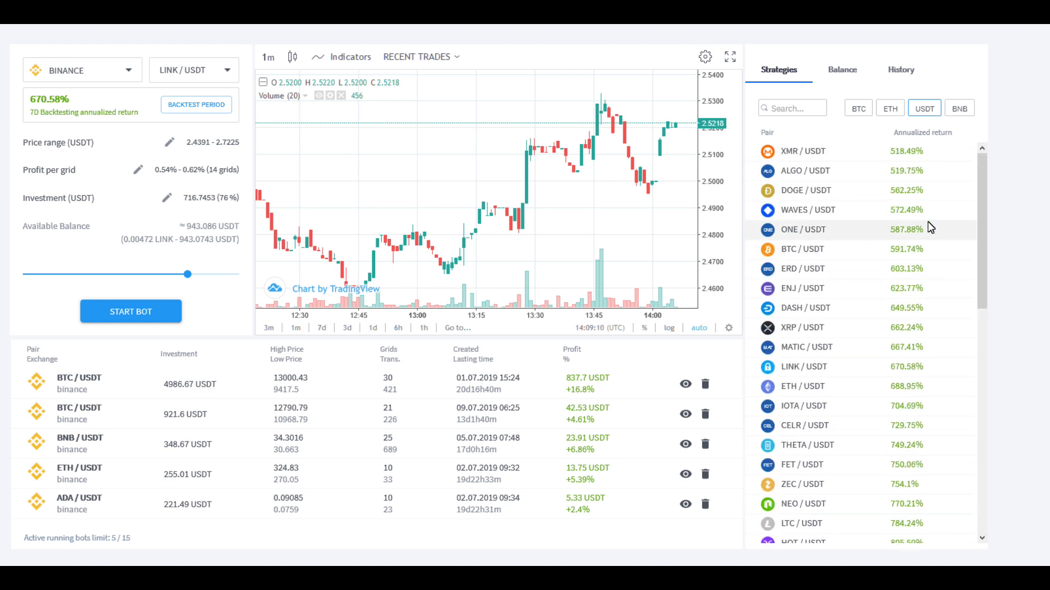
{"action": "scroll", "coordinate": [900, 241], "scroll_direction": "down", "scroll_amount": 8}
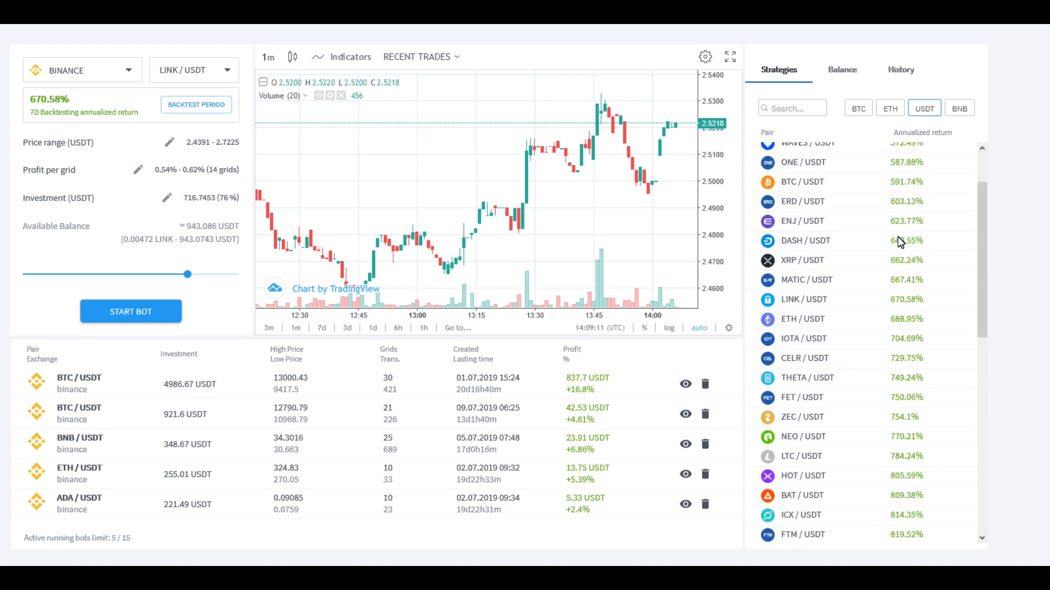
{"action": "scroll", "coordinate": [899, 241], "scroll_direction": "down", "scroll_amount": 1}
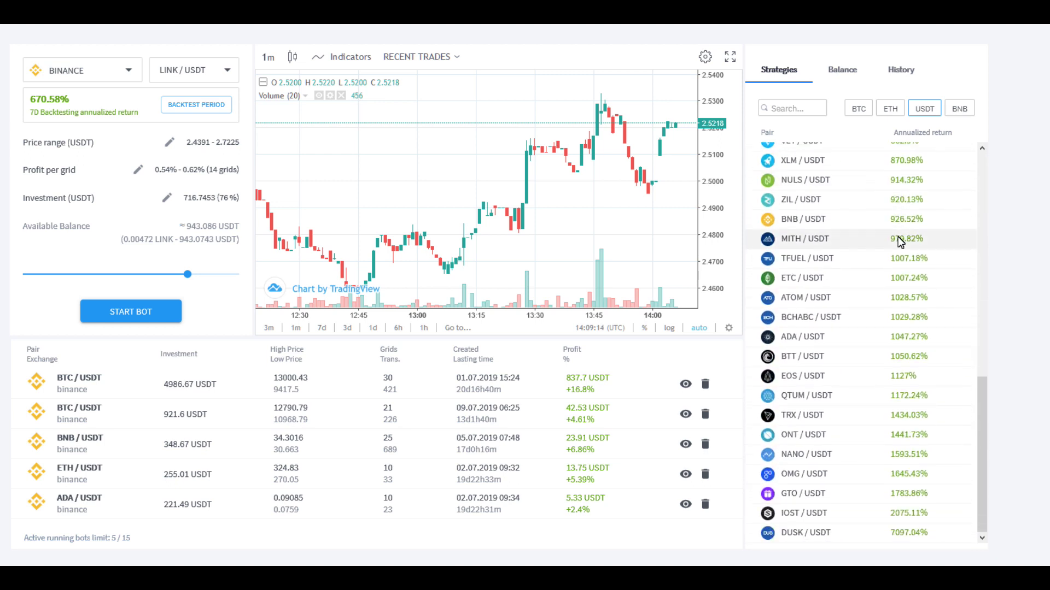
{"action": "scroll", "coordinate": [899, 241], "scroll_direction": "up", "scroll_amount": 9}
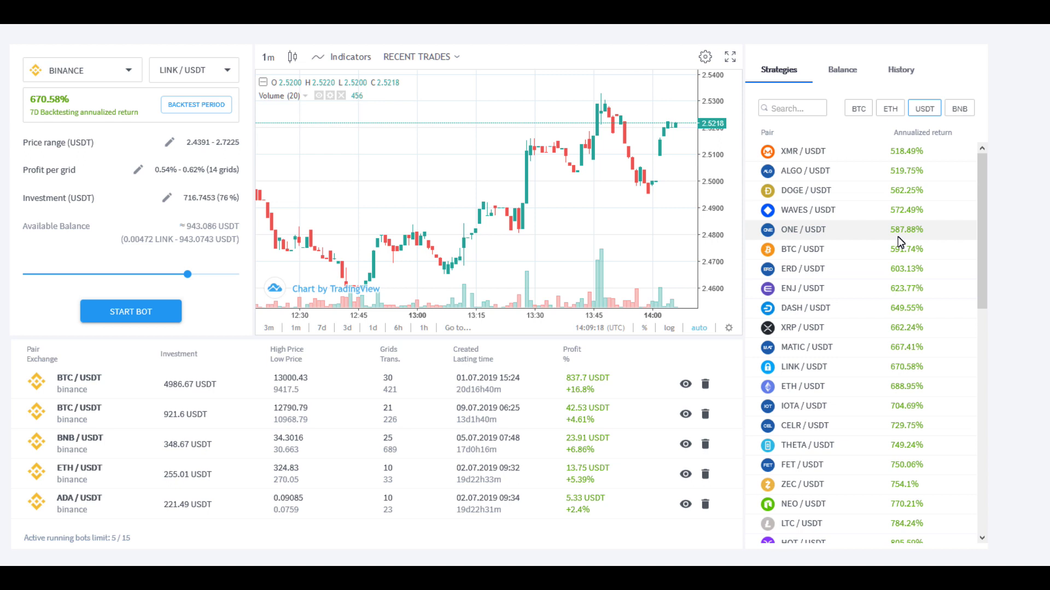
{"action": "scroll", "coordinate": [900, 241], "scroll_direction": "down", "scroll_amount": 8}
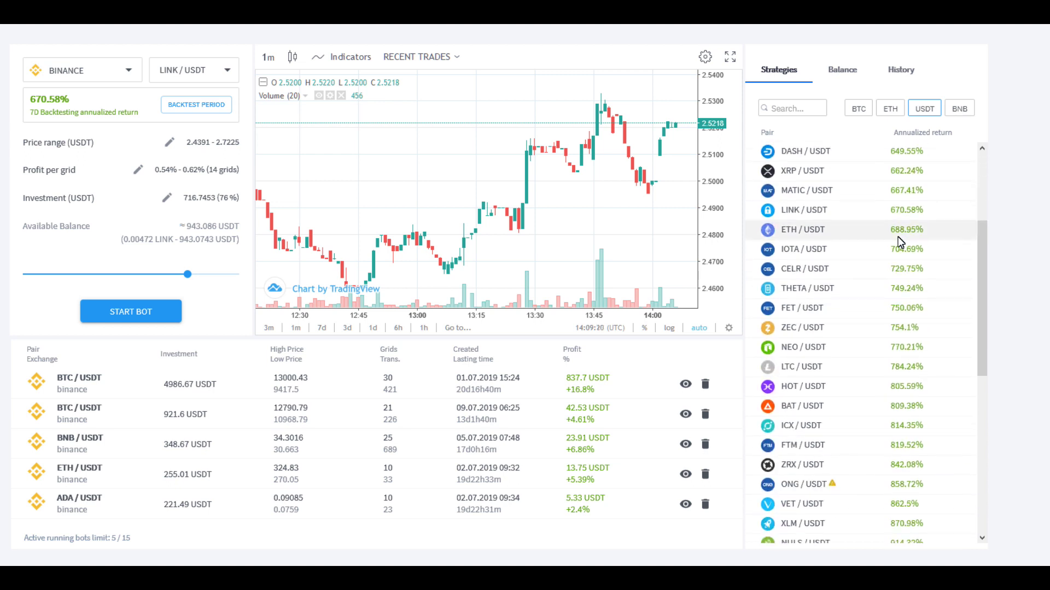
{"action": "scroll", "coordinate": [900, 241], "scroll_direction": "down", "scroll_amount": 6}
{"action": "scroll", "coordinate": [899, 241], "scroll_direction": "up", "scroll_amount": 10}
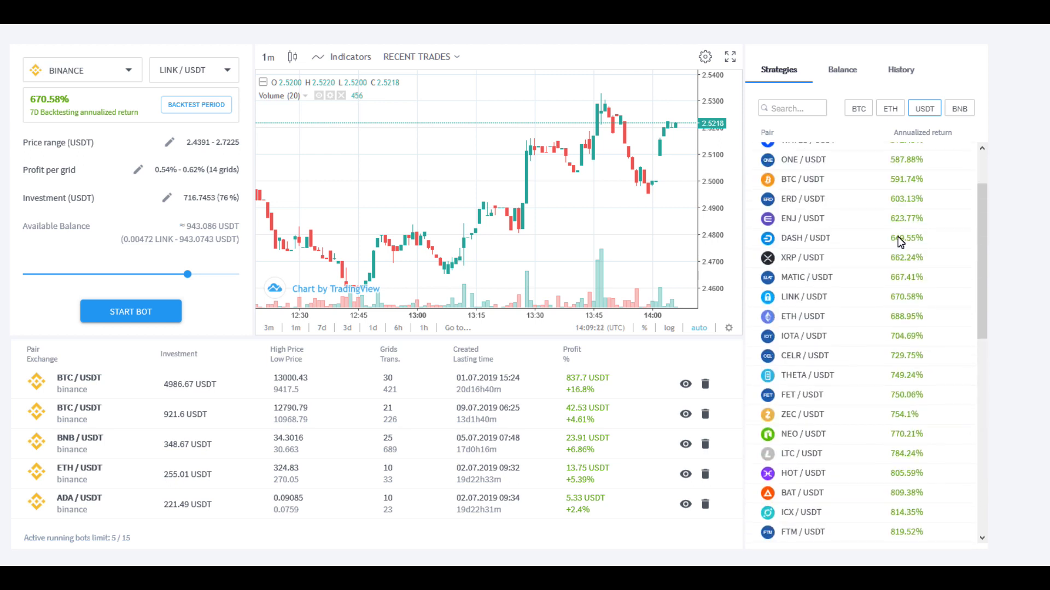
{"action": "scroll", "coordinate": [899, 241], "scroll_direction": "up", "scroll_amount": 2}
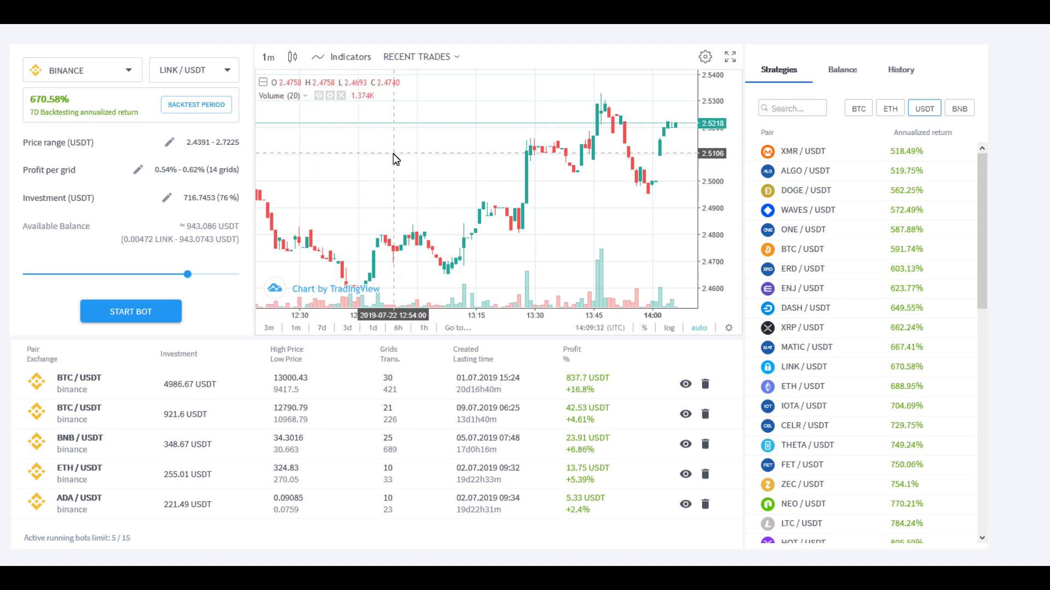
Switch the LINK/USDT chart to 4-hour candles, zoom out, and drag a blank Notepad alongside.
{"action": "left_click", "coordinate": [269, 58]}
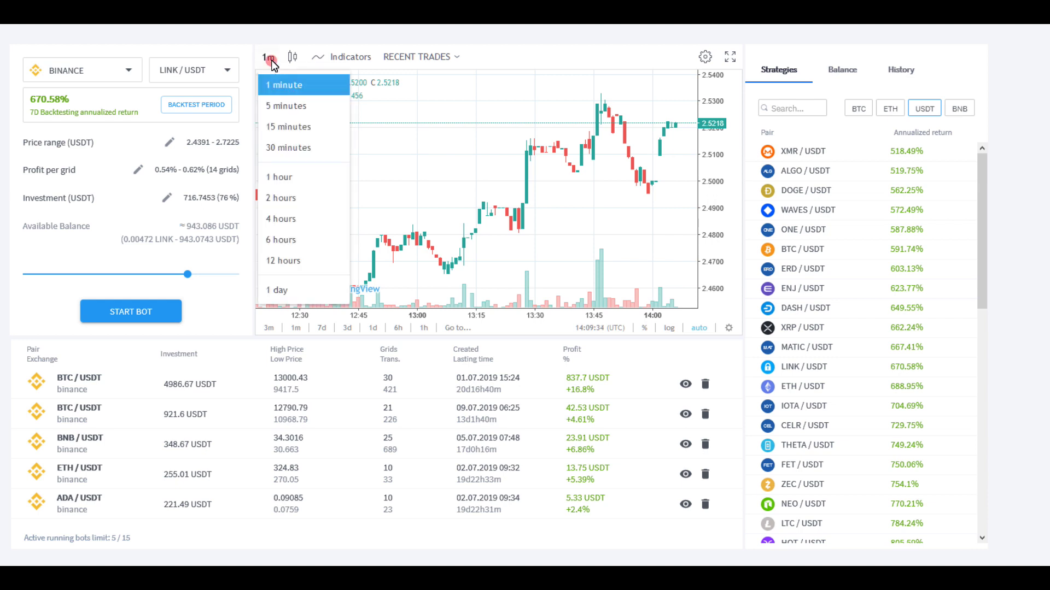
{"action": "left_click", "coordinate": [280, 222]}
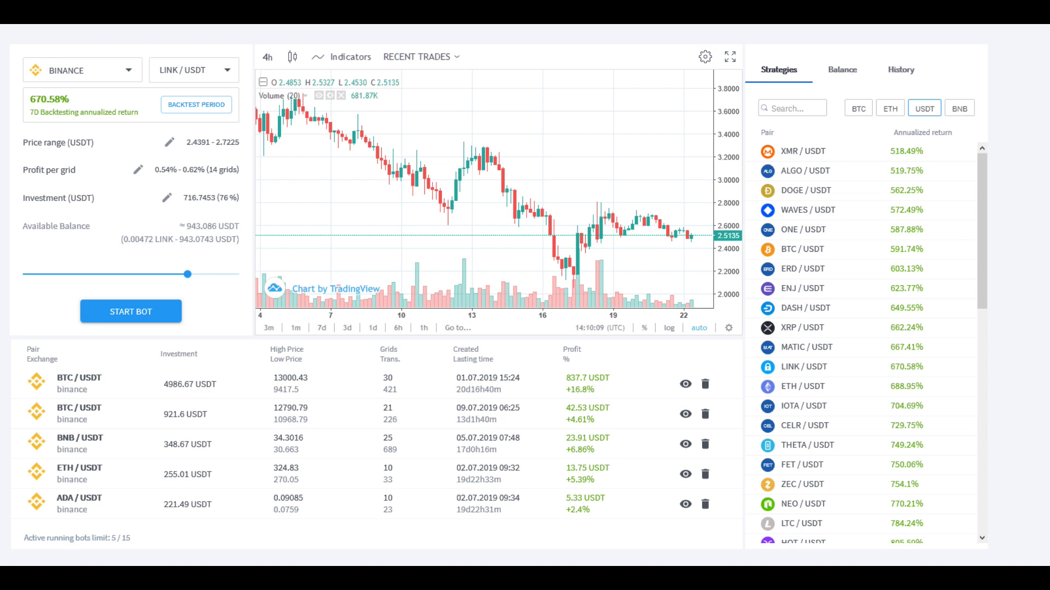
{"action": "scroll", "coordinate": [569, 182], "scroll_direction": "down", "scroll_amount": 1}
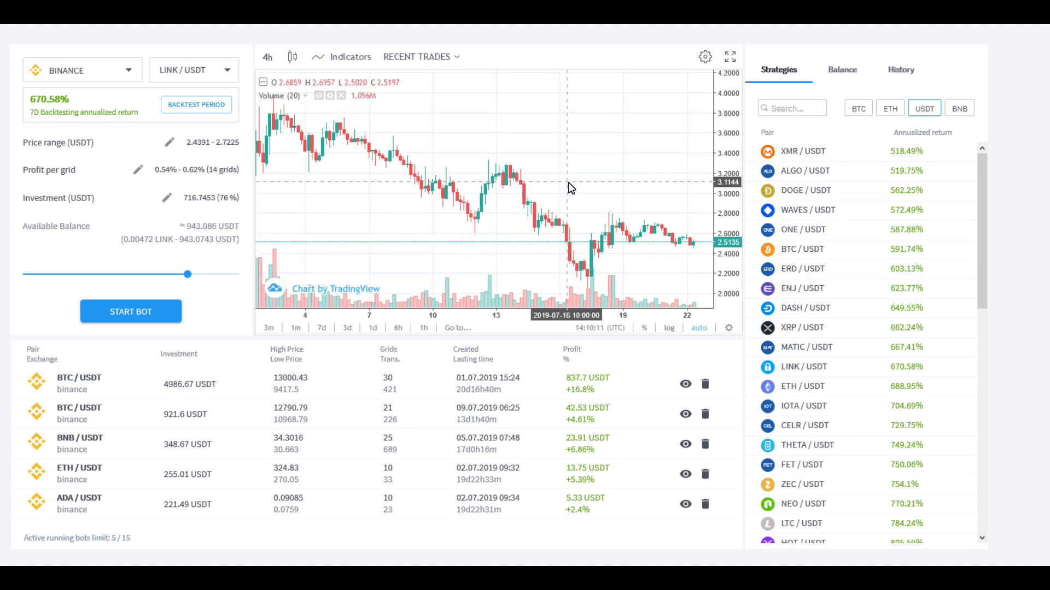
{"action": "scroll", "coordinate": [568, 183], "scroll_direction": "down", "scroll_amount": 1}
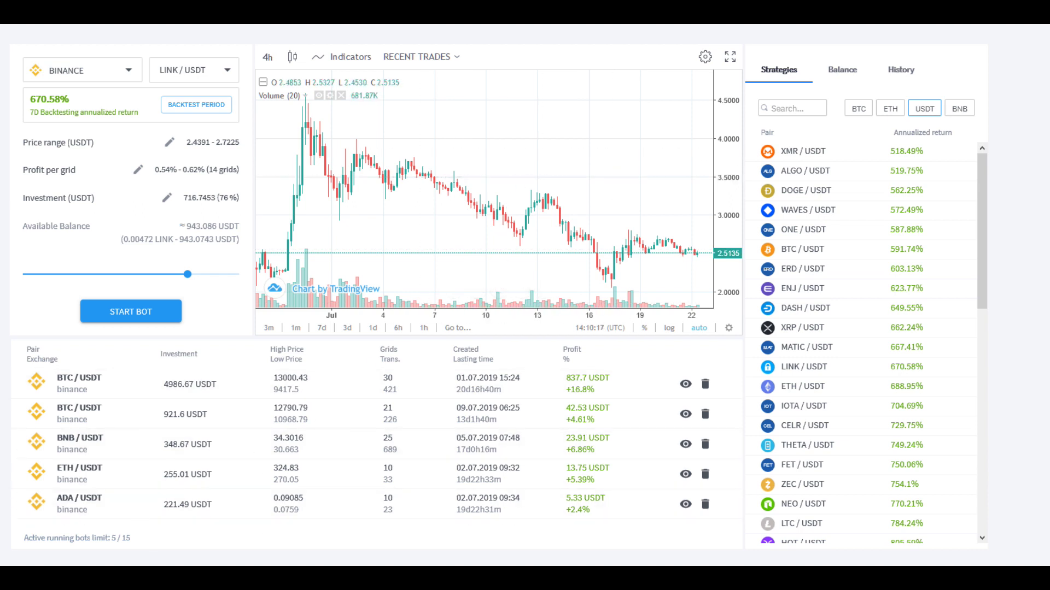
{"action": "left_click_drag", "start_coordinate": [1049, 126], "coordinate": [699, 112]}
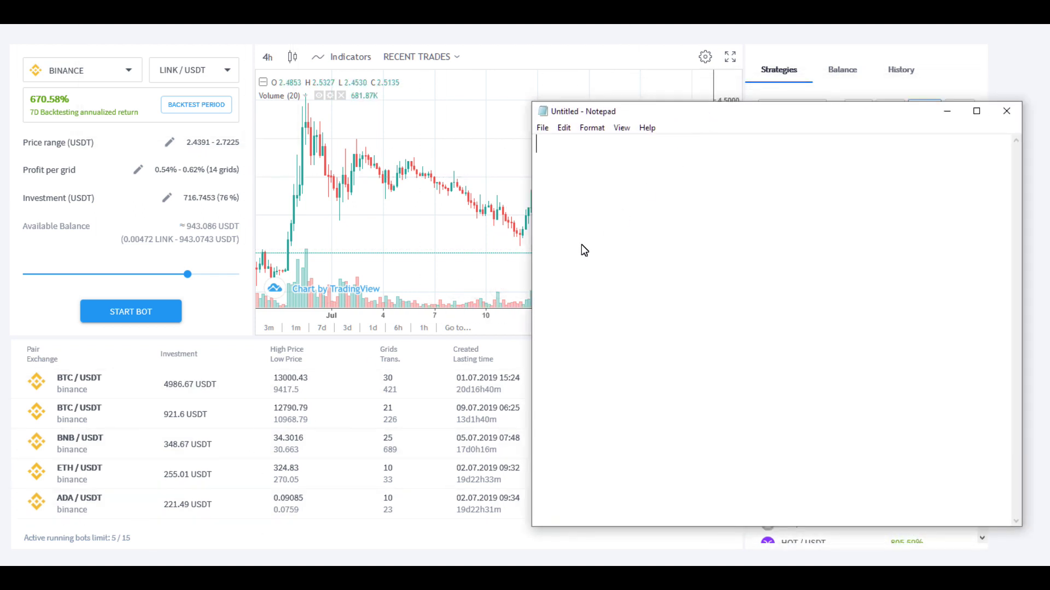
Narrow and reposition Notepad beside the chart, then zoom out to LINK/USDT history back to June.
{"action": "left_click_drag", "start_coordinate": [531, 255], "coordinate": [814, 207]}
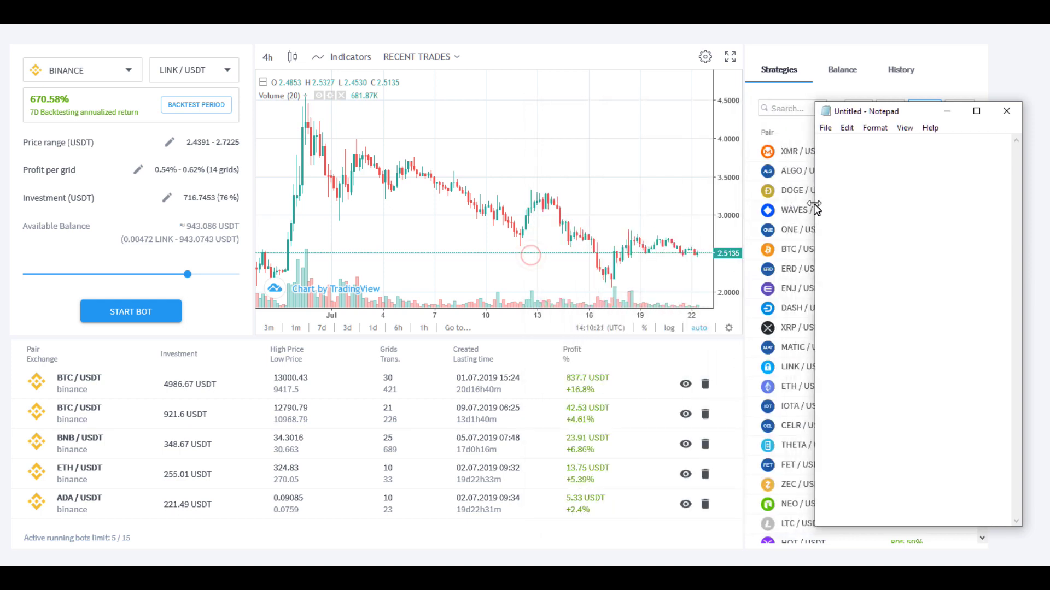
{"action": "left_click_drag", "start_coordinate": [893, 113], "coordinate": [903, 110]}
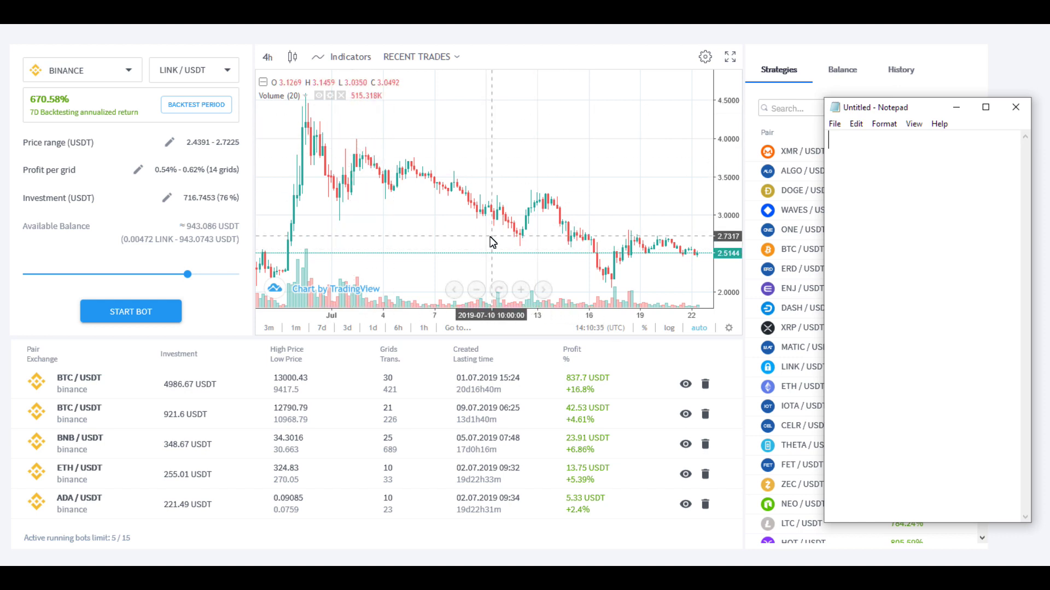
{"action": "scroll", "coordinate": [492, 238], "scroll_direction": "down", "scroll_amount": 4}
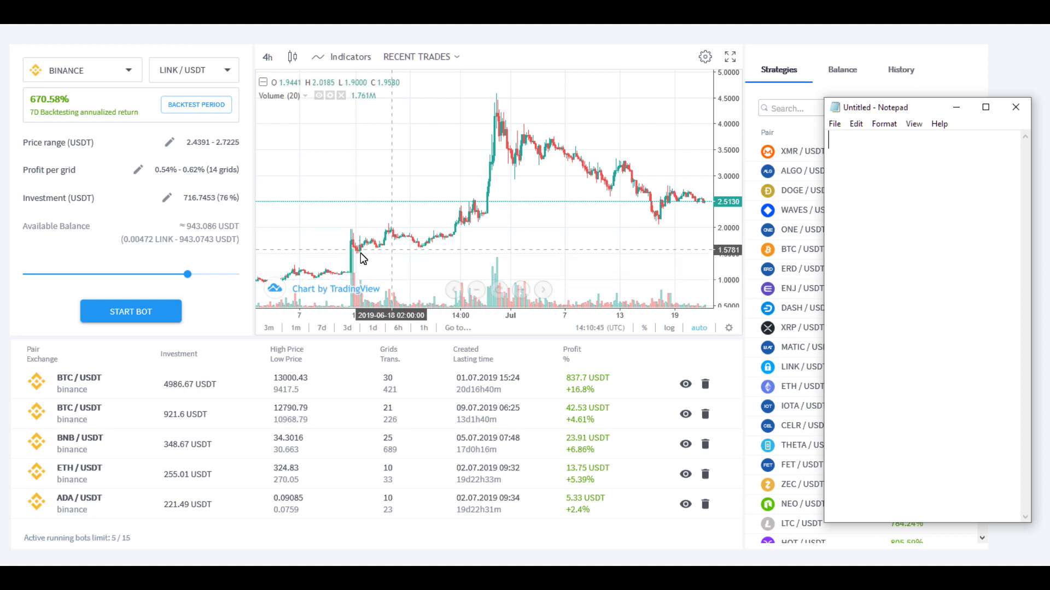
{"action": "scroll", "coordinate": [345, 267], "scroll_direction": "down", "scroll_amount": 3}
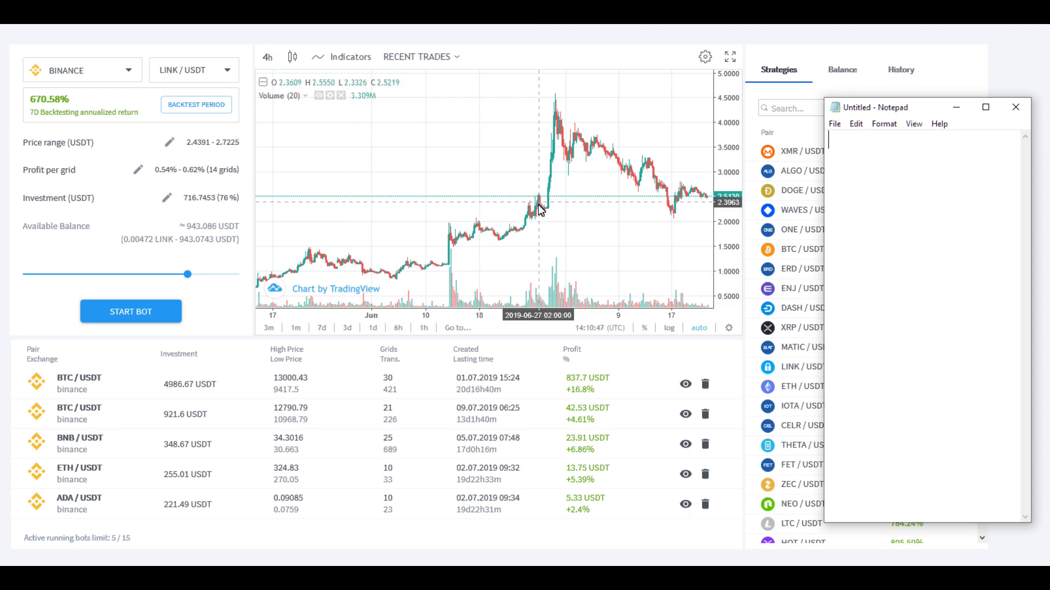
{"action": "scroll", "coordinate": [532, 212], "scroll_direction": "up", "scroll_amount": 4}
{"action": "scroll", "coordinate": [536, 218], "scroll_direction": "down", "scroll_amount": 1}
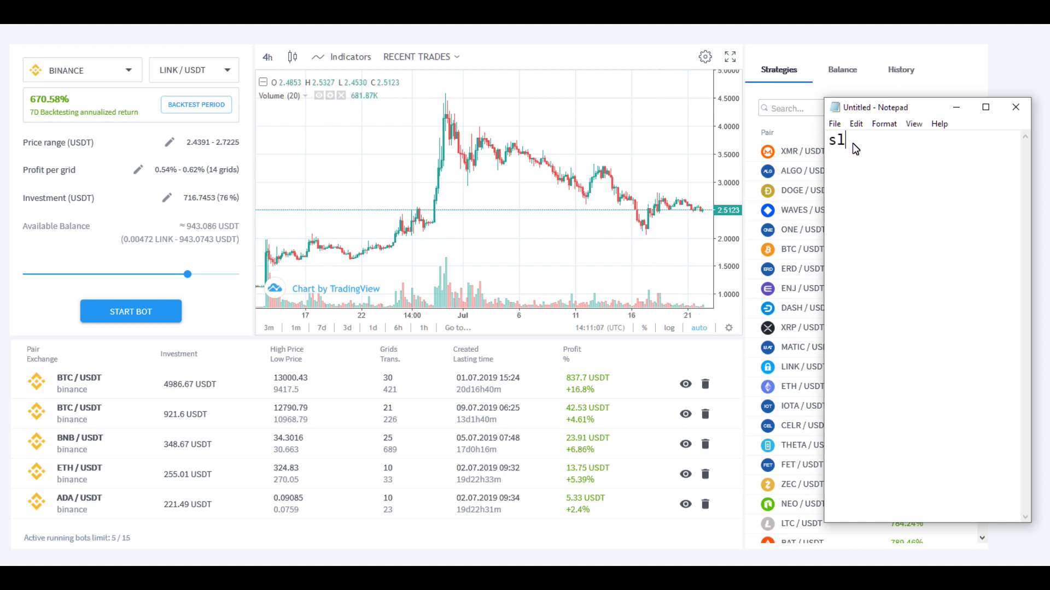
Finish the 'sl 2.23' note and add the upper range 3.52 on a line above it.
{"action": "type", "text": "2.23"}
{"action": "left_click", "coordinate": [830, 142]}
{"action": "key", "text": "Return"}
{"action": "key", "text": "Return"}
{"action": "key", "text": "Return"}
{"action": "key", "text": "Return"}
{"action": "left_click", "coordinate": [834, 140]}
{"action": "type", "text": "tp"}
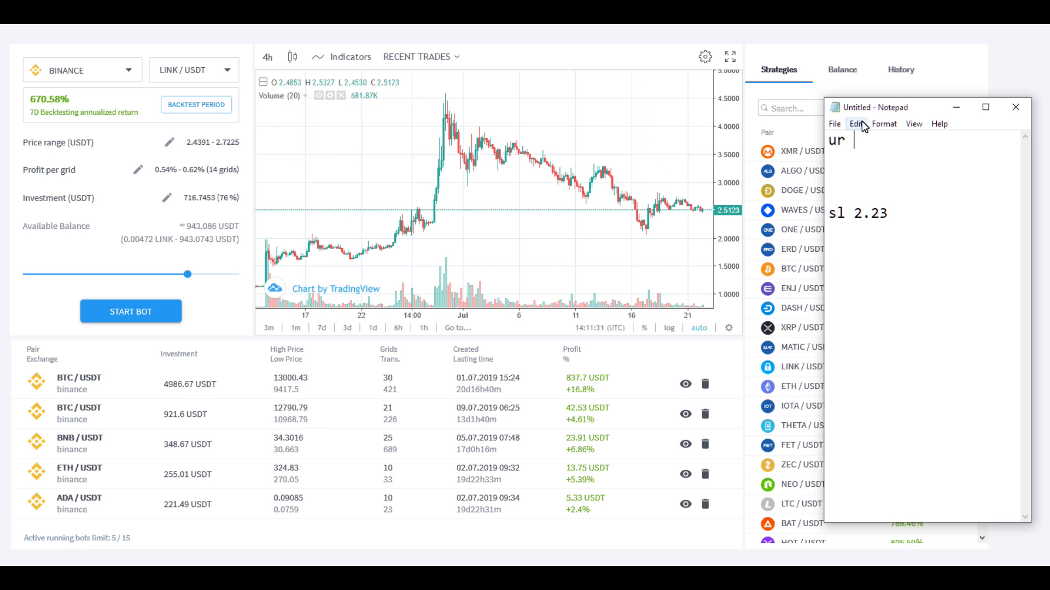
{"action": "type", "text": "3.52"}
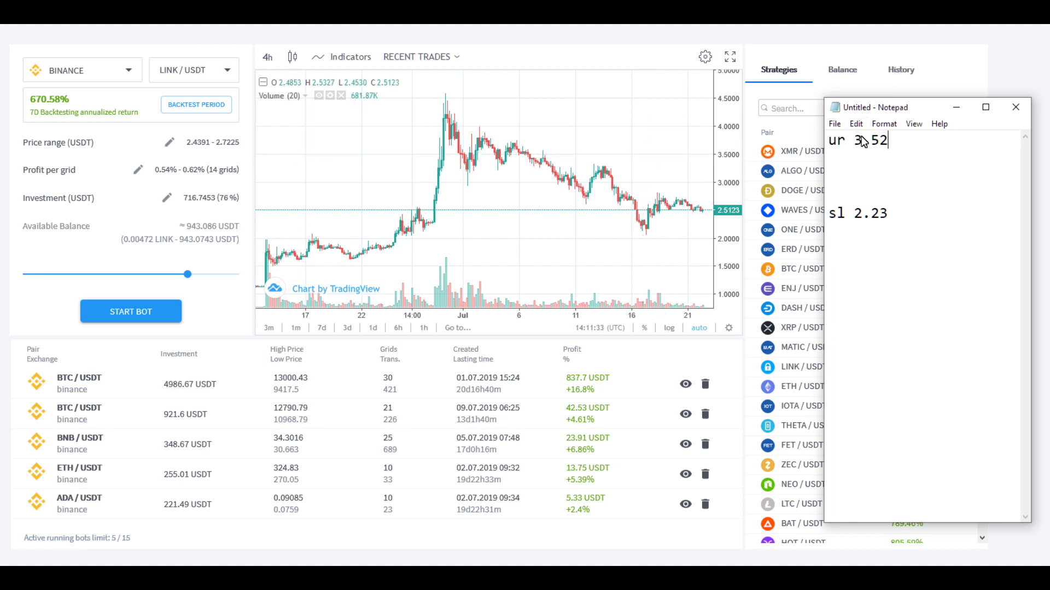
Add the 'lr 2.39' note, move Notepad left and open the price range settings.
{"action": "key", "text": "Return"}
{"action": "key", "text": "Return"}
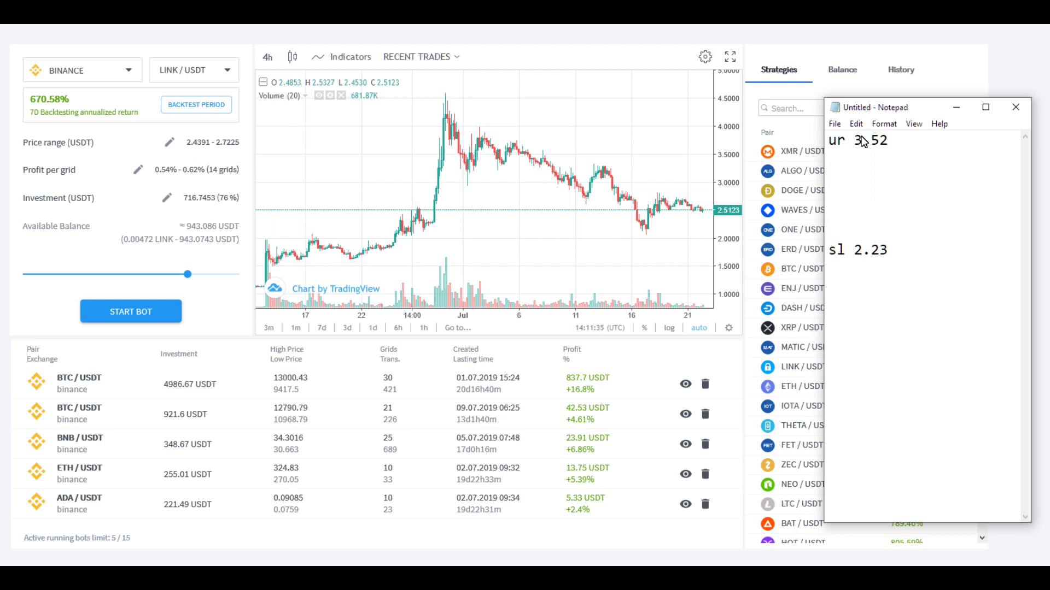
{"action": "type", "text": "lr"}
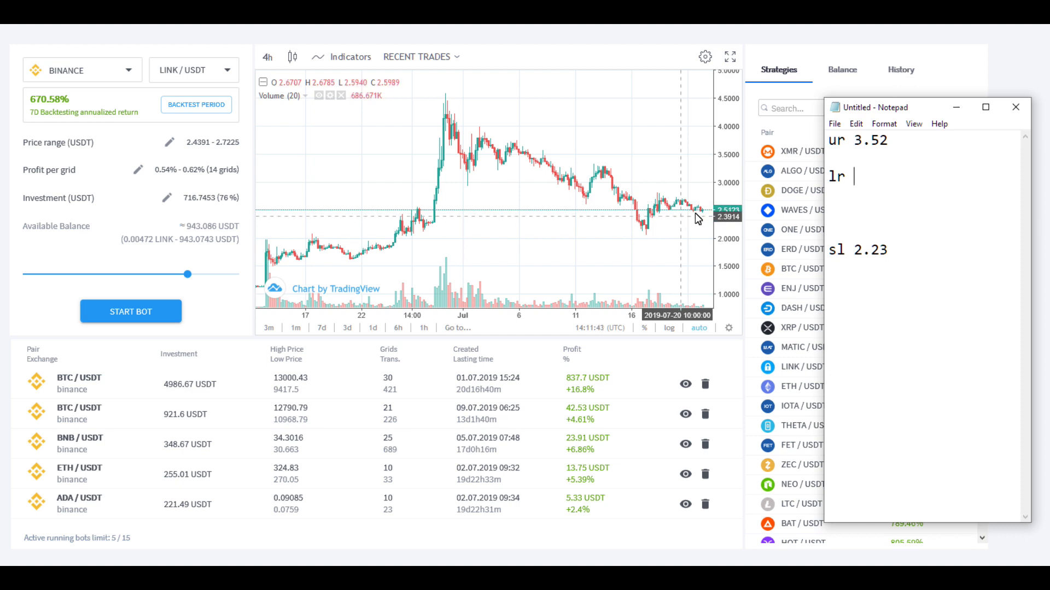
{"action": "type", "text": "2.39"}
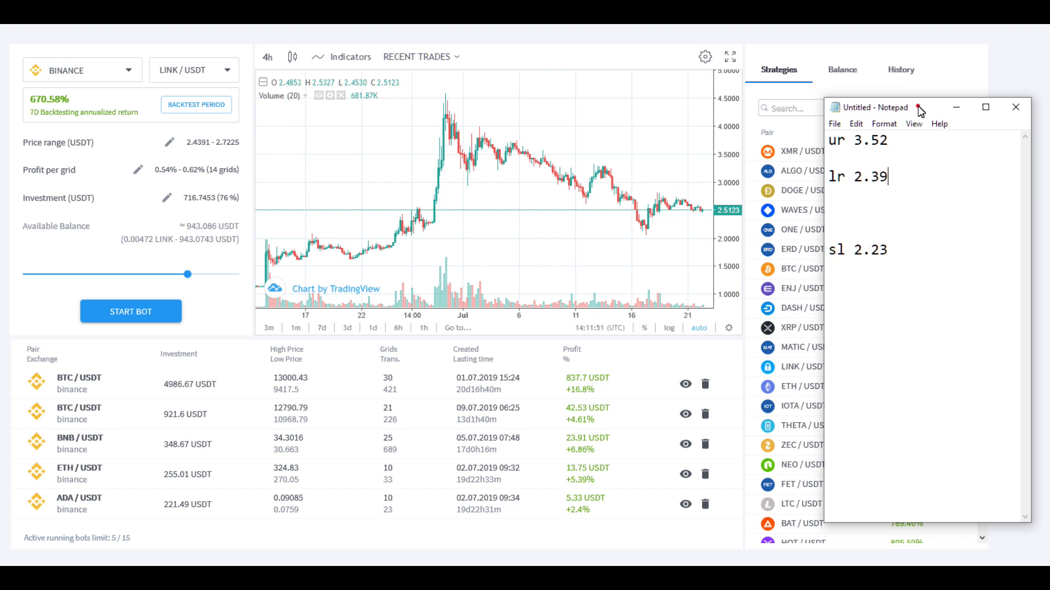
{"action": "left_click_drag", "start_coordinate": [921, 111], "coordinate": [797, 103]}
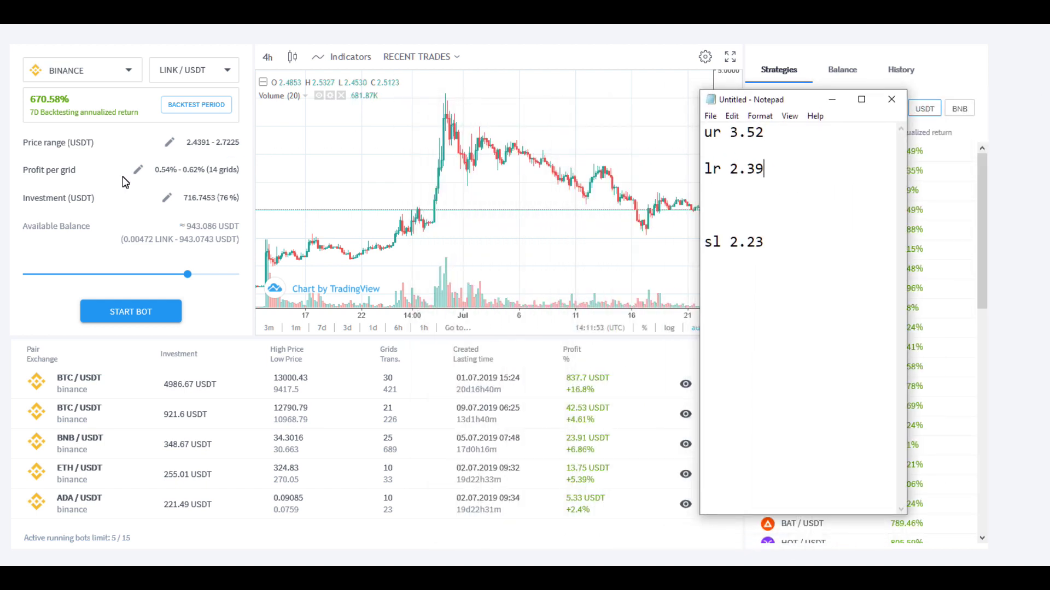
{"action": "left_click", "coordinate": [171, 143]}
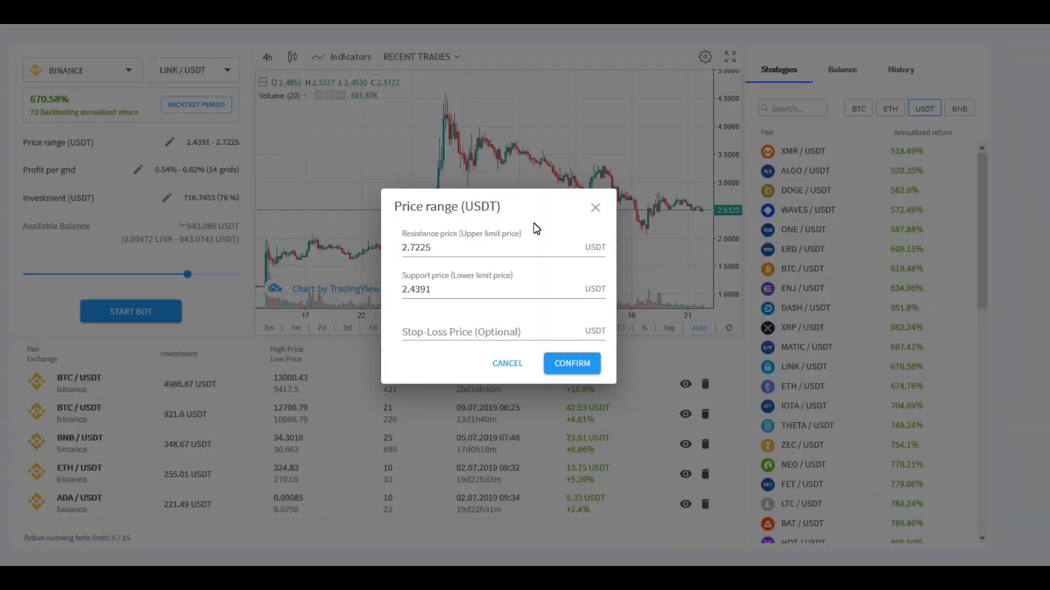
Set resistance 3.52, support 2.39 and stop-loss 2.23 from the notes, and confirm the range.
{"action": "key", "text": "alt+Tab"}
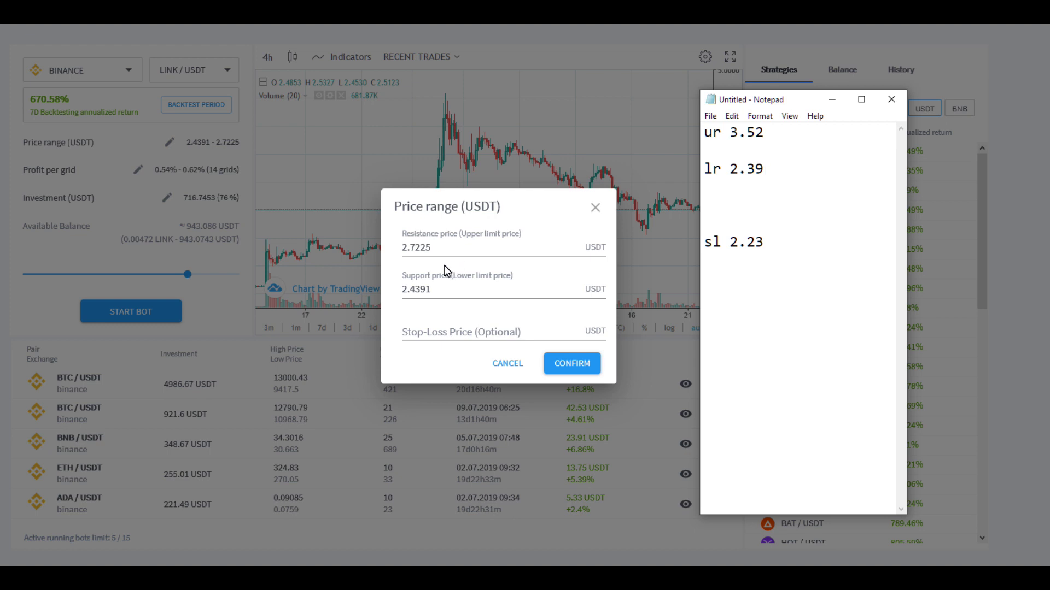
{"action": "left_click_drag", "start_coordinate": [435, 251], "coordinate": [397, 251]}
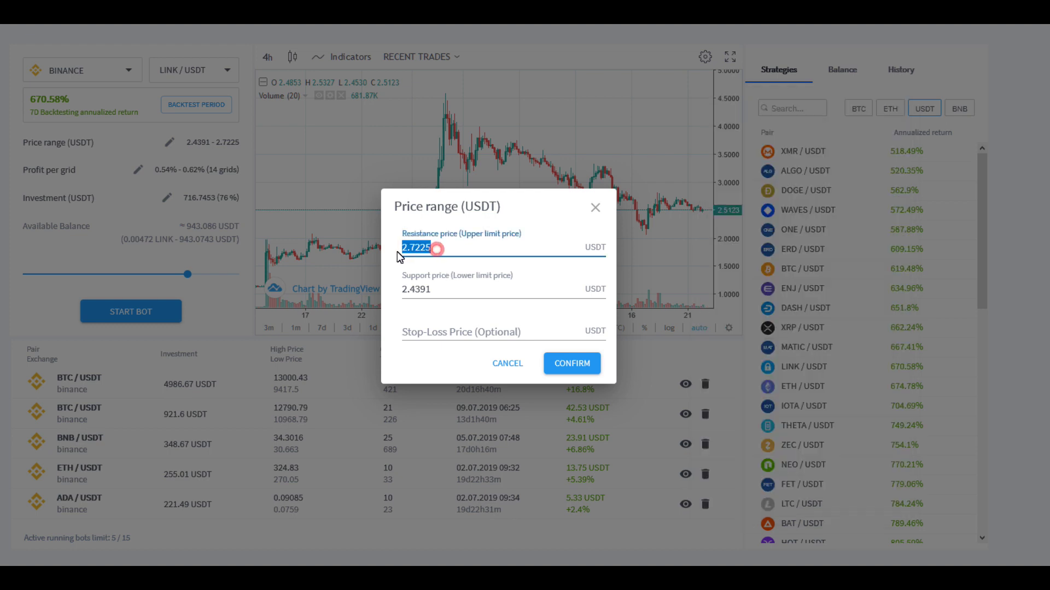
{"action": "type", "text": "3.52"}
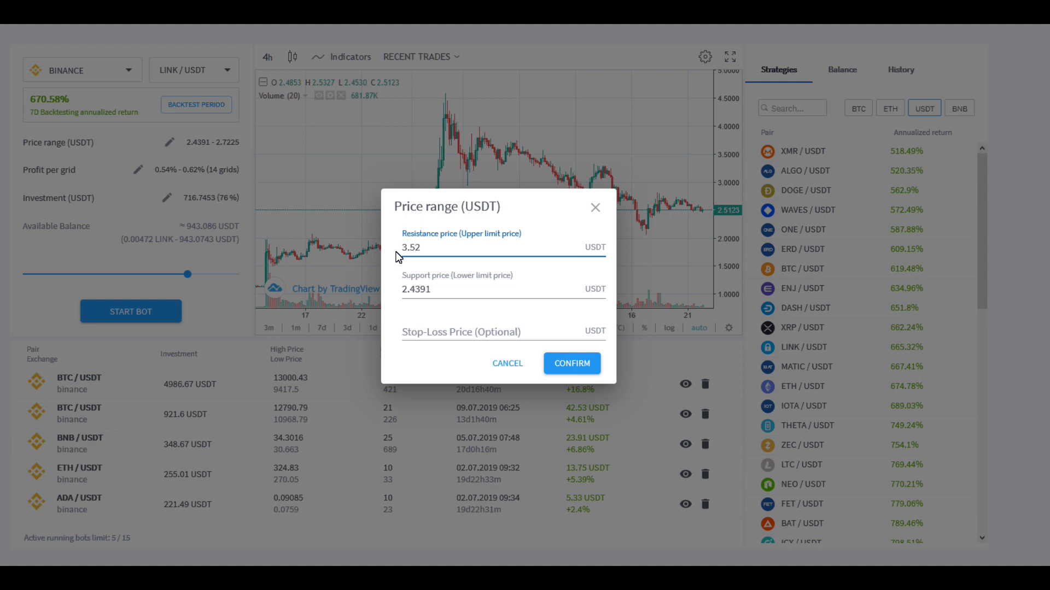
{"action": "key", "text": "alt+Tab"}
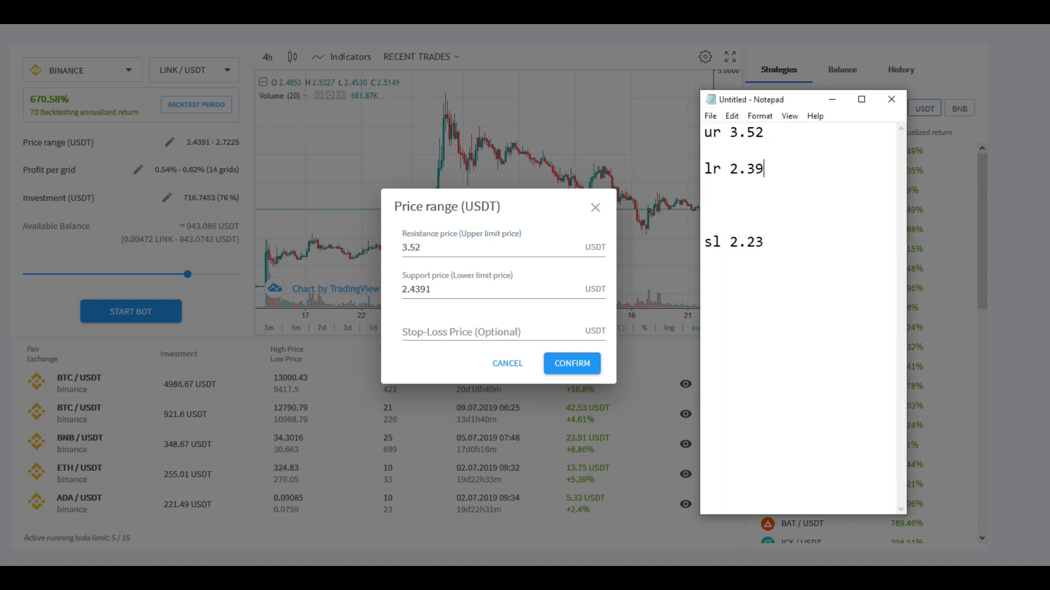
{"action": "double_click", "coordinate": [444, 292]}
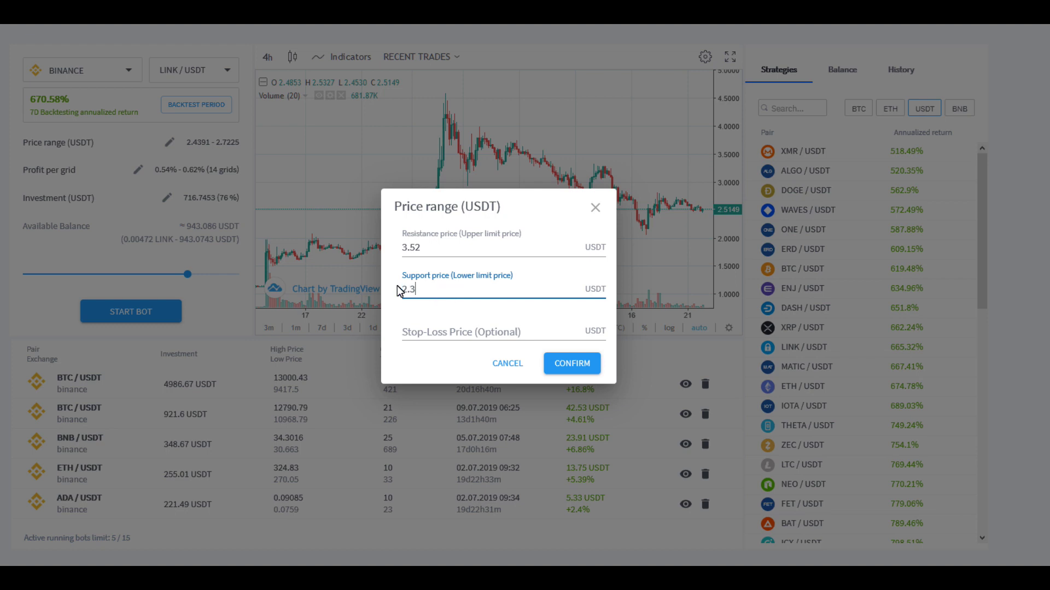
{"action": "key", "text": "alt+Tab"}
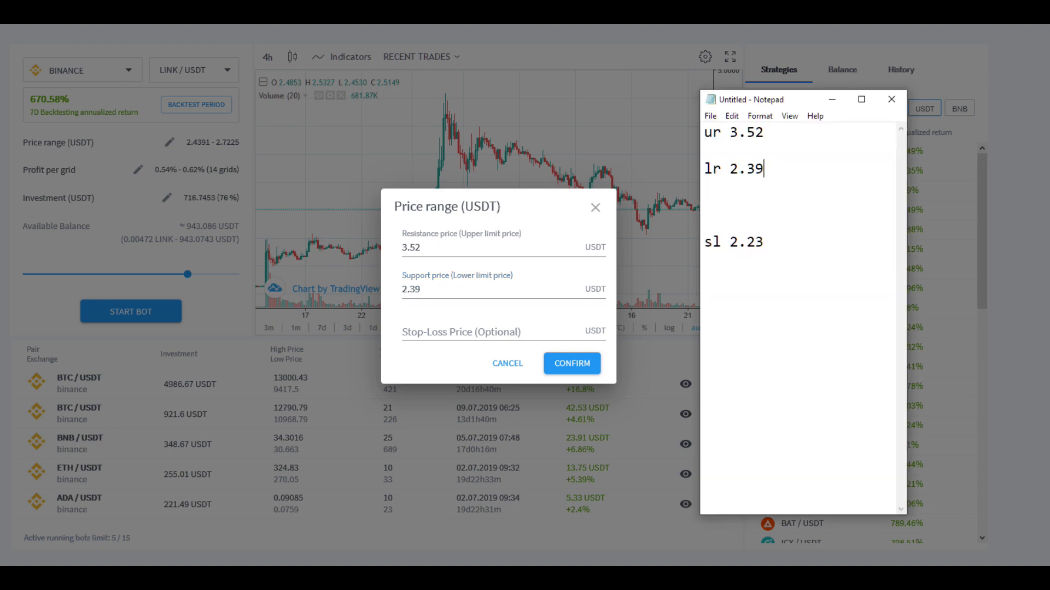
{"action": "left_click", "coordinate": [433, 332]}
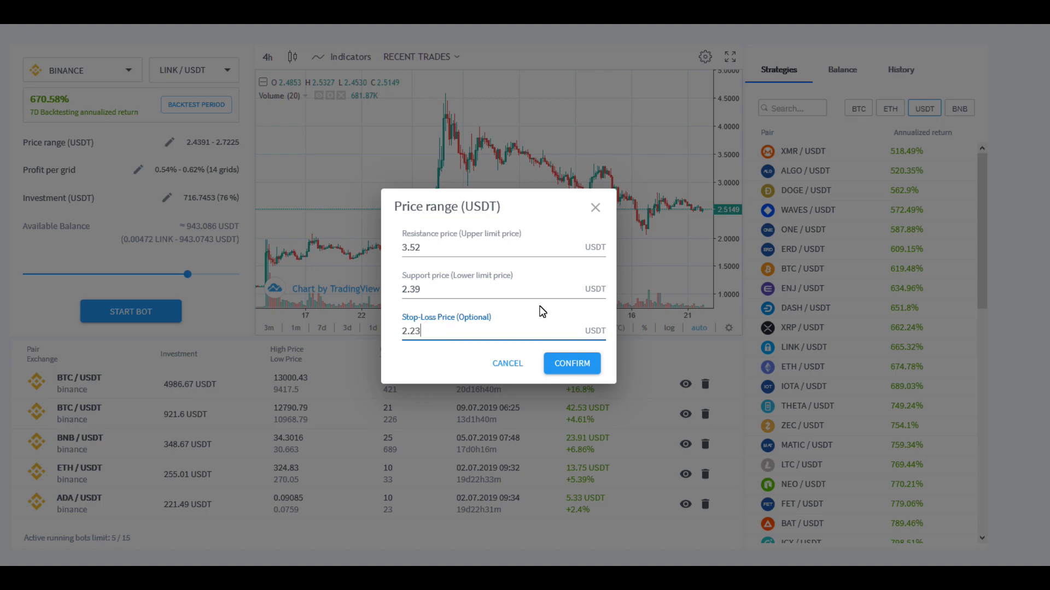
{"action": "left_click", "coordinate": [571, 363]}
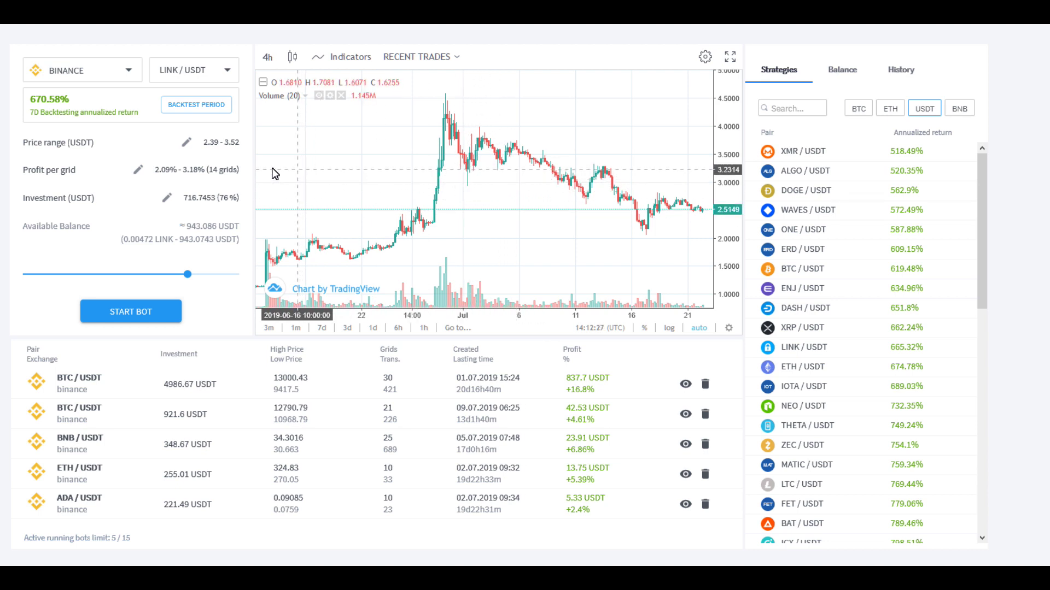
Change the grid quantity from 14 to 16 and raise the investment slider to 63%.
{"action": "left_click", "coordinate": [138, 172]}
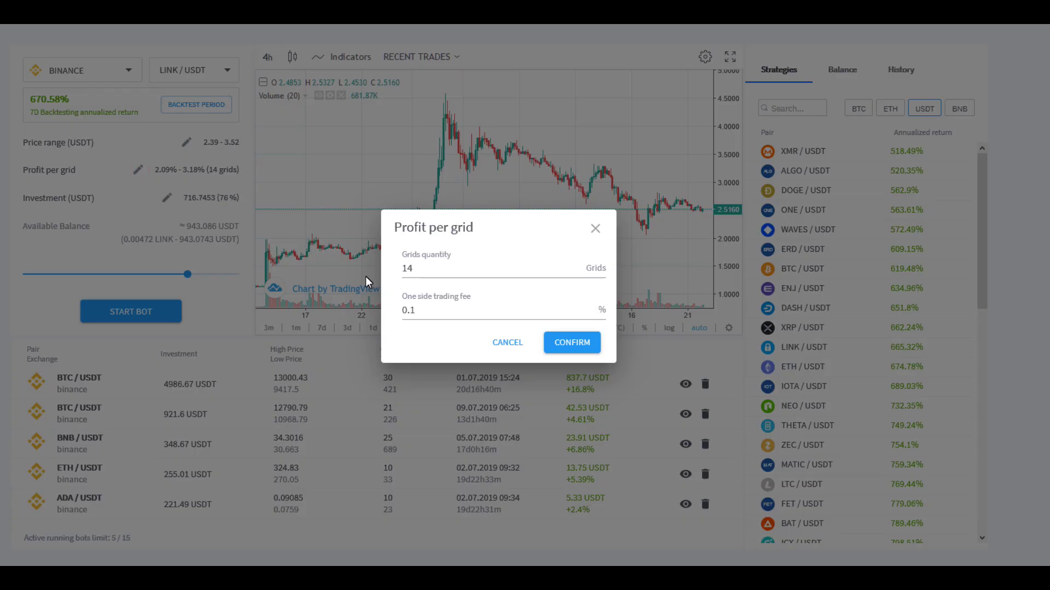
{"action": "left_click_drag", "start_coordinate": [418, 269], "coordinate": [402, 275]}
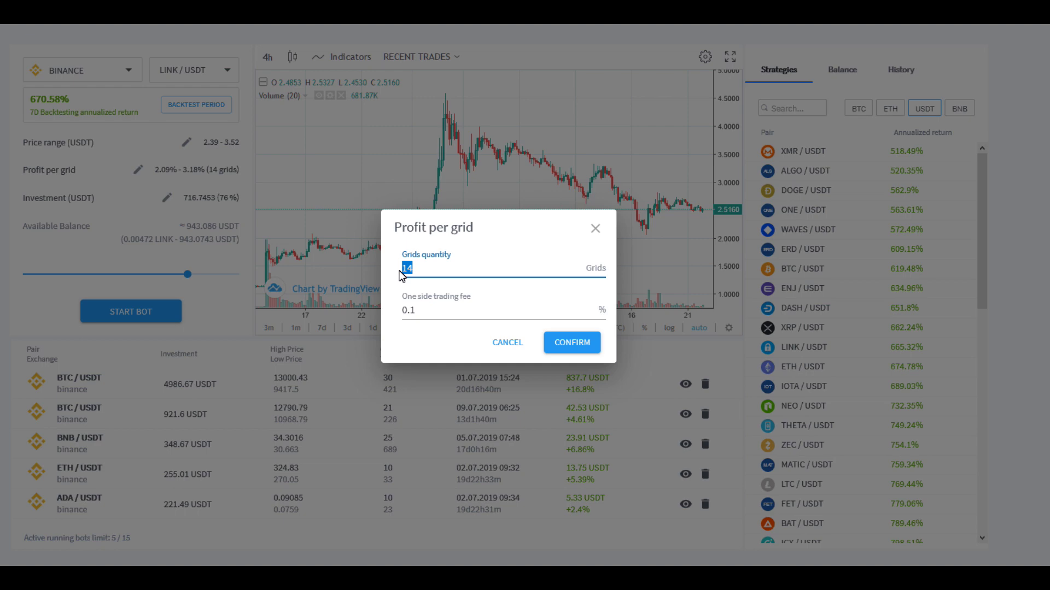
{"action": "type", "text": "16"}
{"action": "left_click", "coordinate": [555, 340]}
{"action": "left_click_drag", "start_coordinate": [188, 275], "coordinate": [161, 283]}
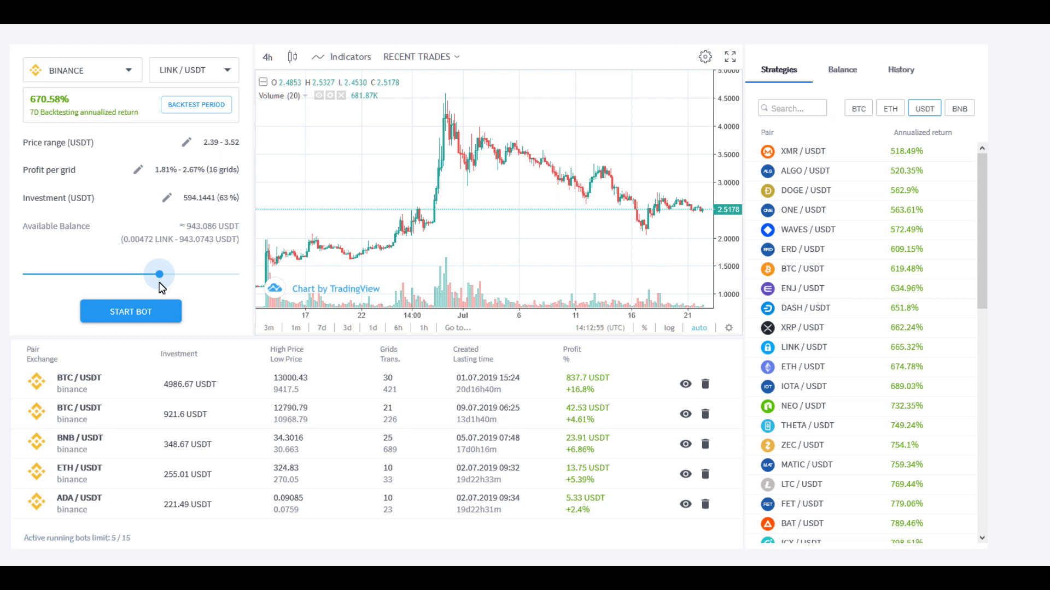
Lower the investment to 405.5269 USDT (43%) and start the LINK/USDT bot.
{"action": "left_click_drag", "start_coordinate": [159, 283], "coordinate": [116, 281]}
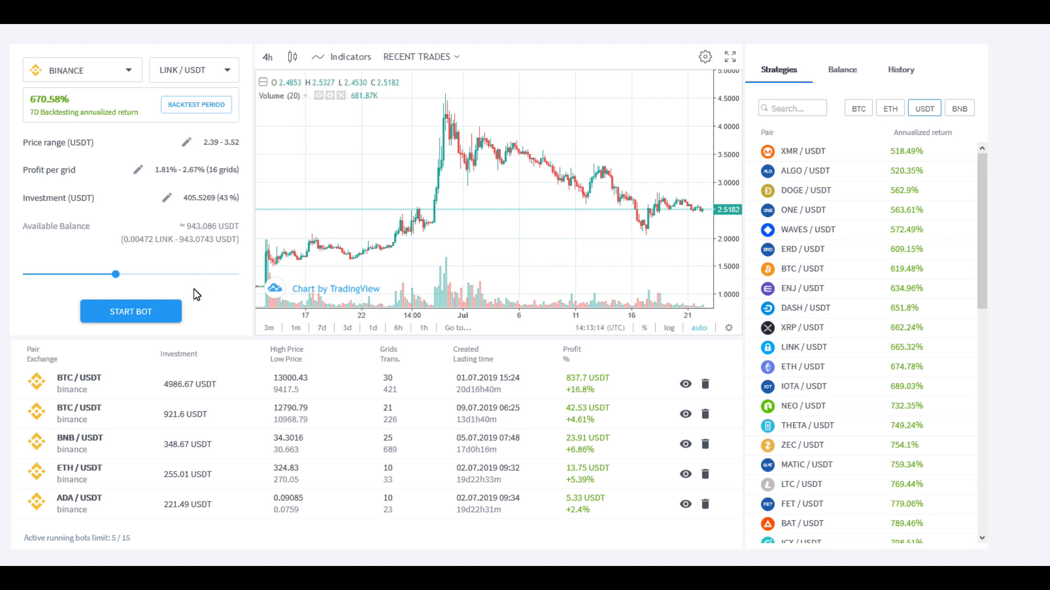
{"action": "left_click", "coordinate": [134, 312]}
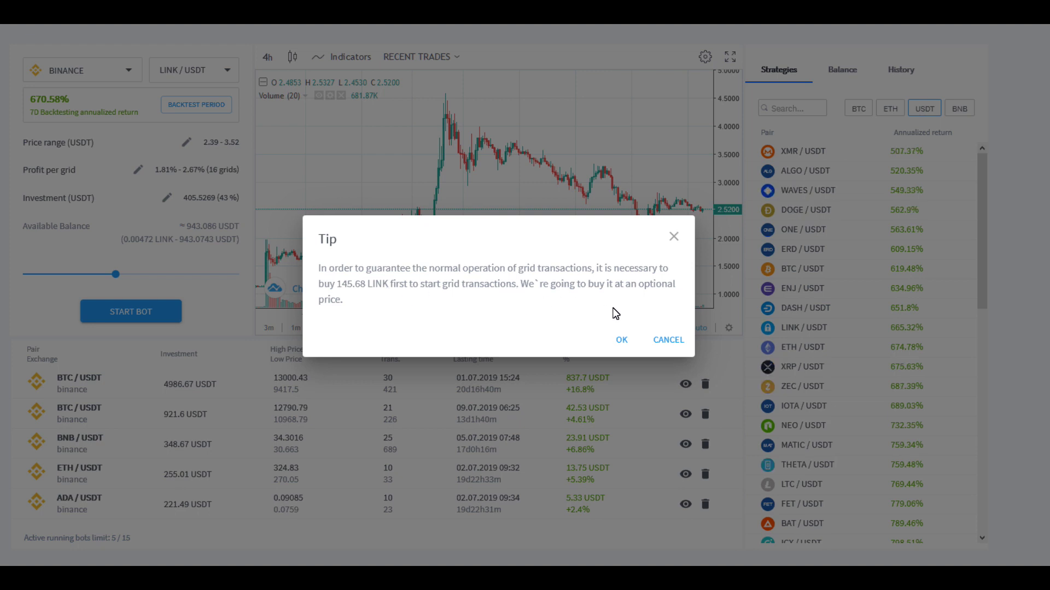
Accept the notice to buy 145.68 LINK first, launching the bot, then open the chart interval list.
{"action": "left_click", "coordinate": [622, 340]}
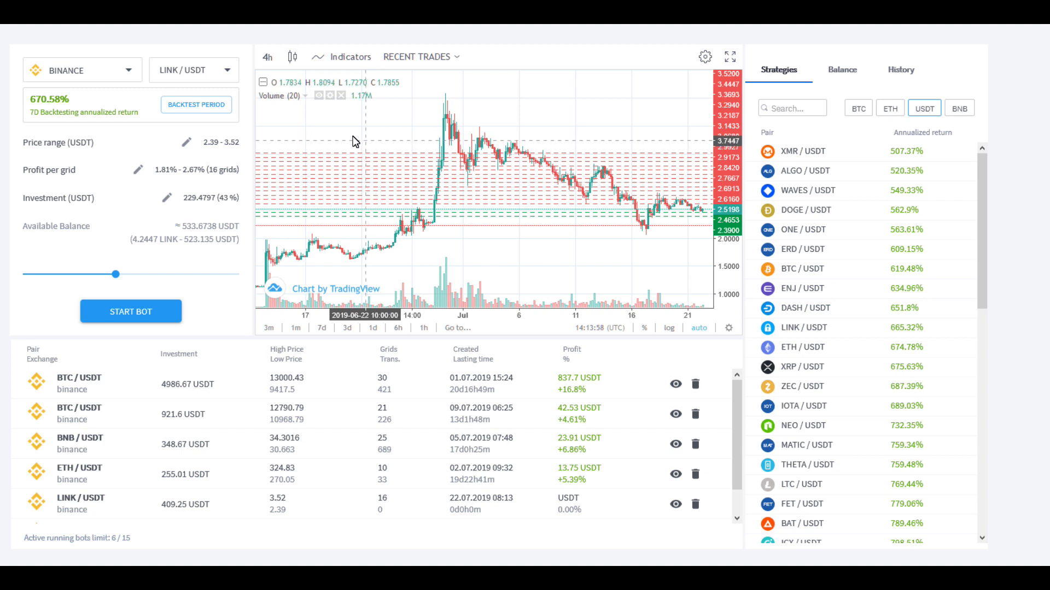
{"action": "left_click", "coordinate": [269, 61]}
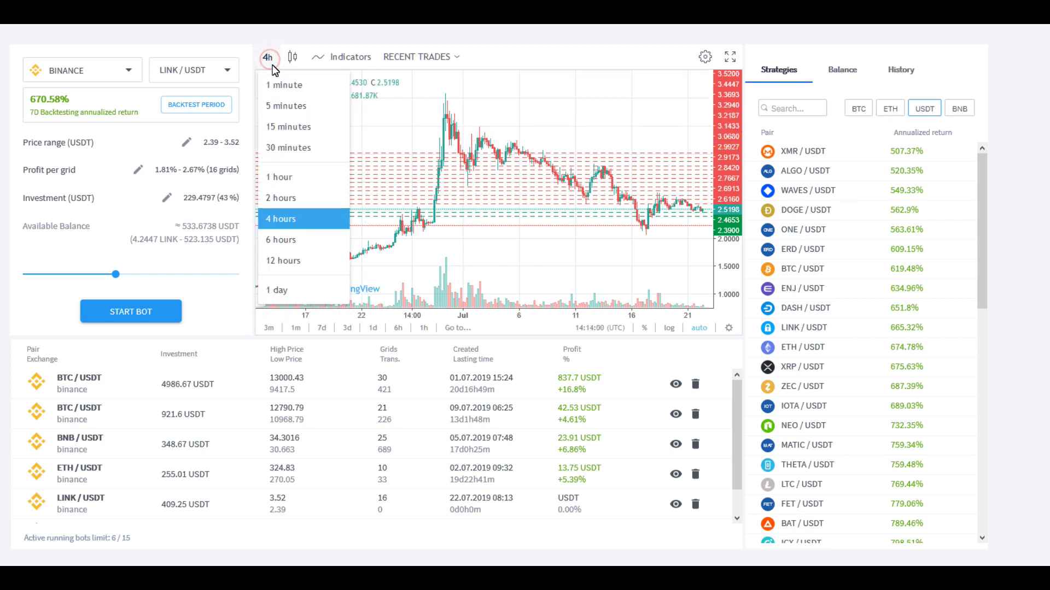
Switch the chart to 1-hour, then 15-minute candles, zoom out, and load the LINK/USDT and BTC/USDT bots.
{"action": "left_click", "coordinate": [274, 177]}
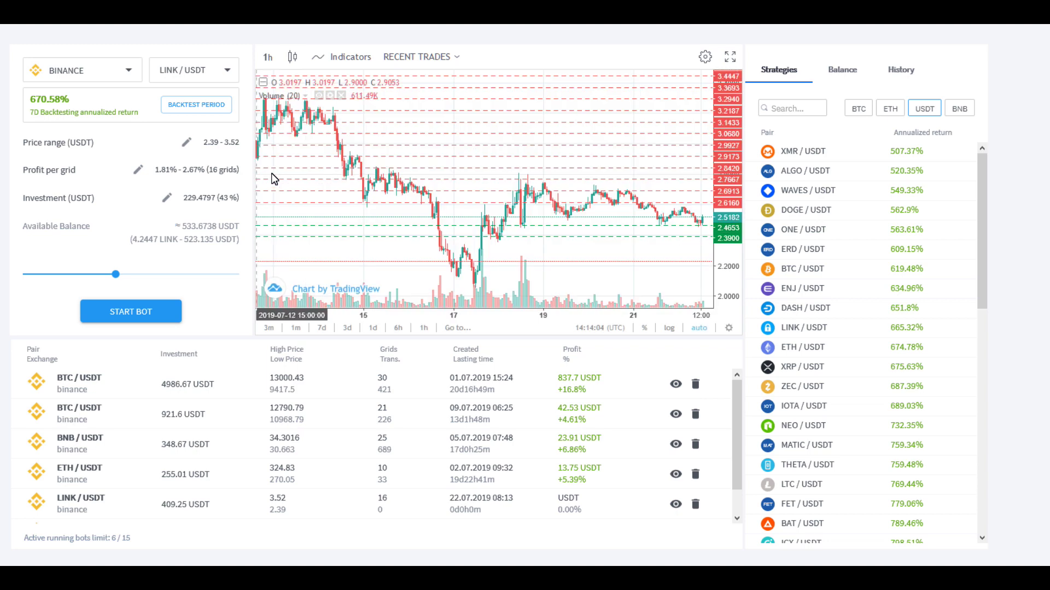
{"action": "left_click", "coordinate": [274, 61]}
{"action": "left_click", "coordinate": [274, 126]}
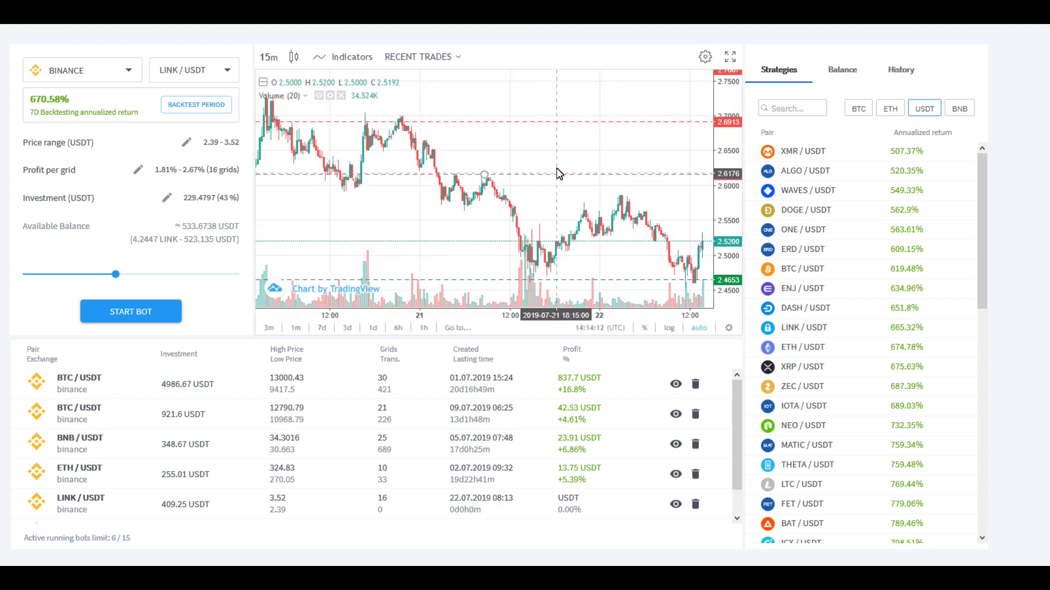
{"action": "scroll", "coordinate": [541, 192], "scroll_direction": "down", "scroll_amount": 2}
{"action": "scroll", "coordinate": [541, 191], "scroll_direction": "down", "scroll_amount": 5}
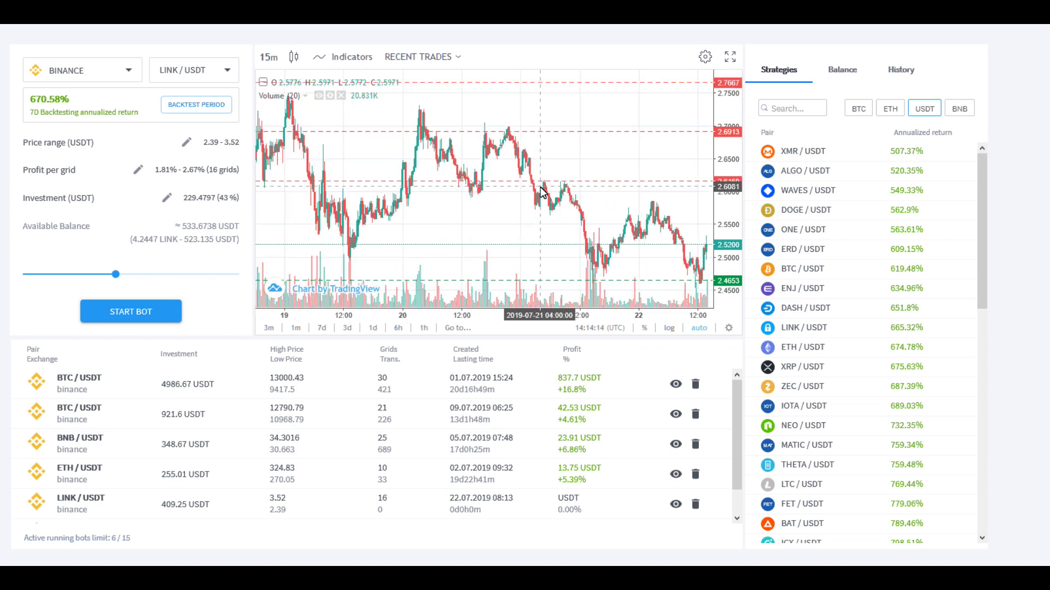
{"action": "scroll", "coordinate": [541, 191], "scroll_direction": "down", "scroll_amount": 4}
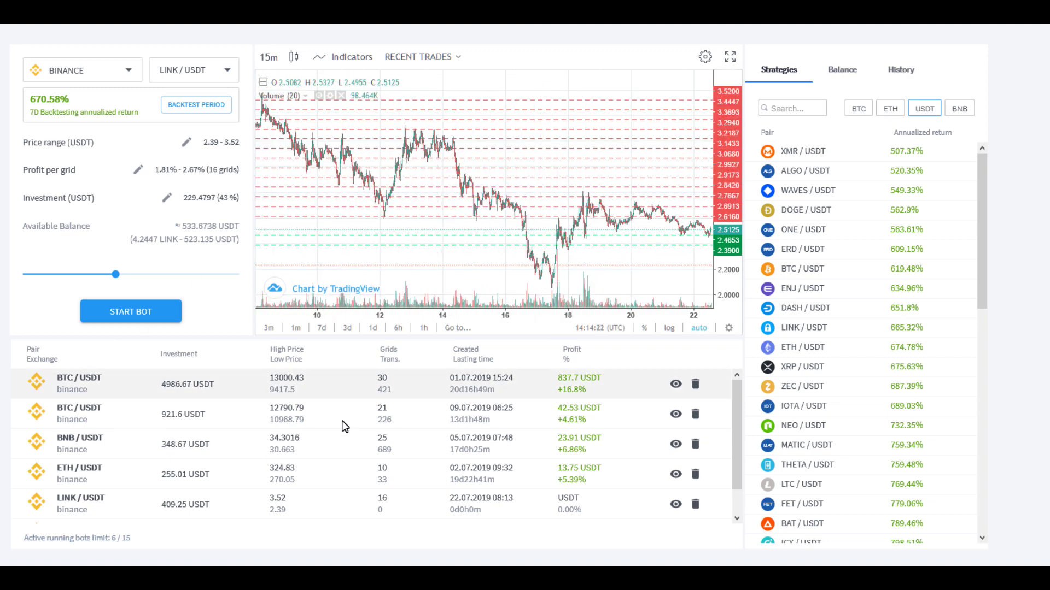
{"action": "left_click", "coordinate": [236, 511]}
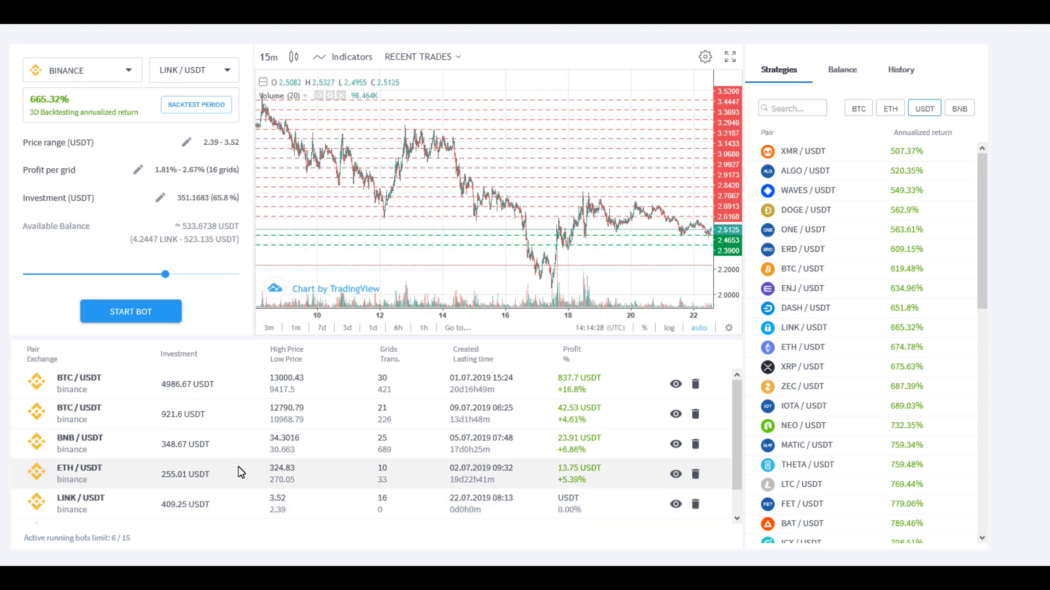
{"action": "left_click", "coordinate": [247, 382]}
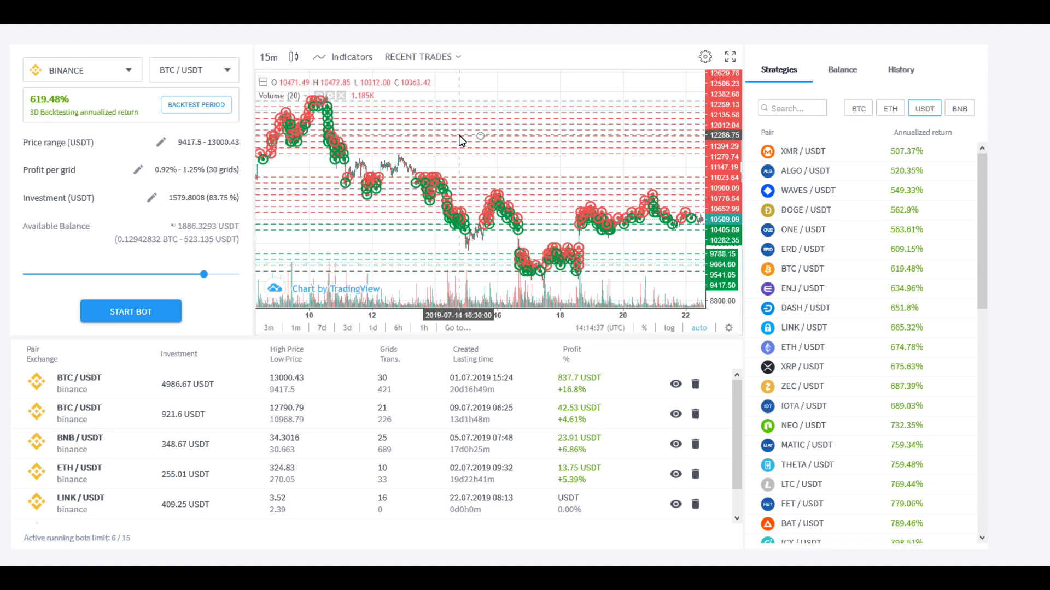
Show the BTC/USDT chart in 4-hour candles, zoomed out to span April to July.
{"action": "left_click", "coordinate": [270, 57]}
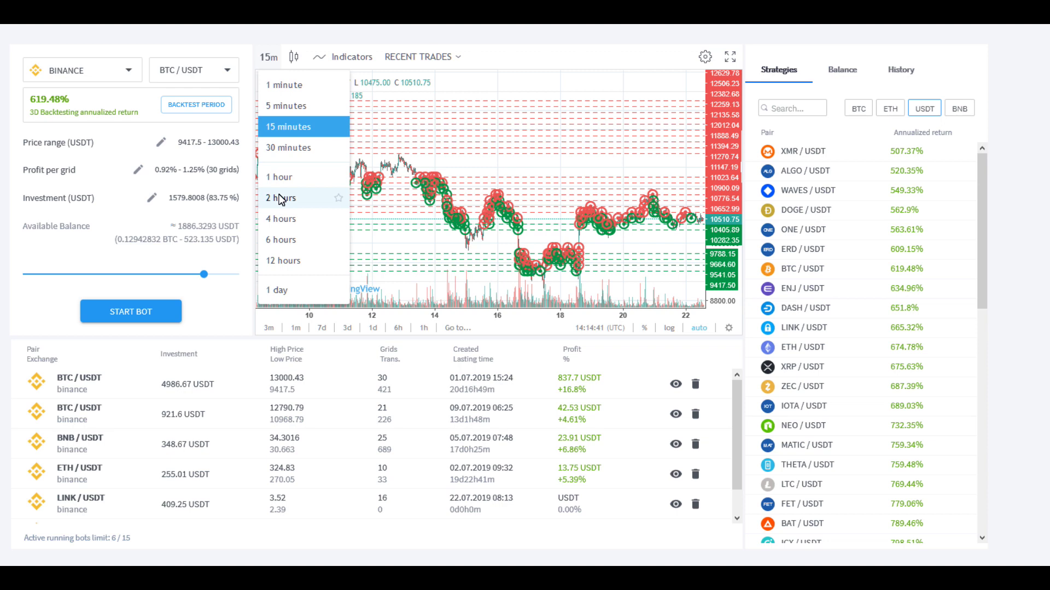
{"action": "left_click", "coordinate": [283, 219]}
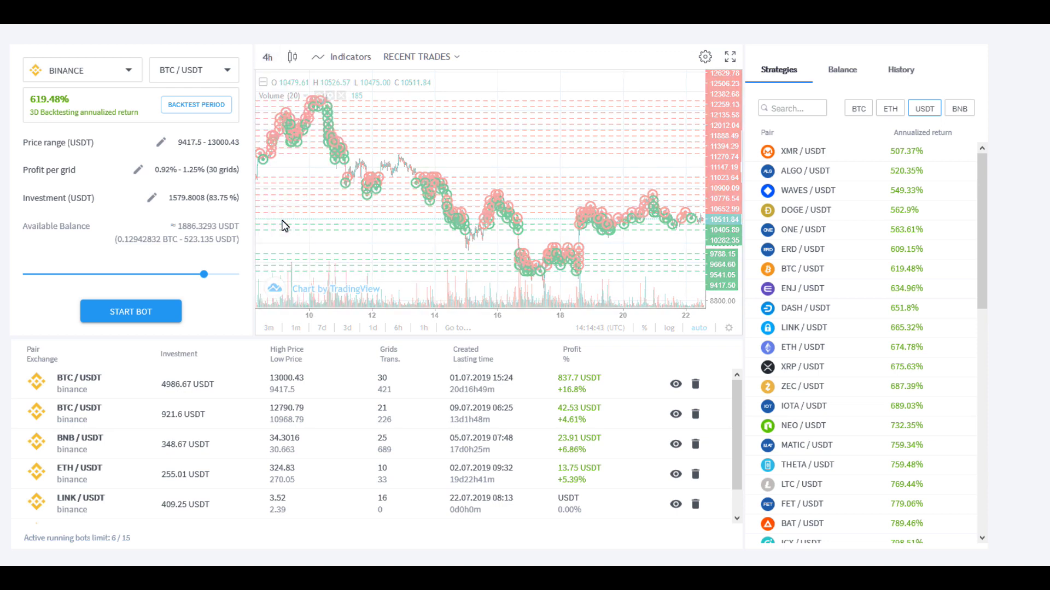
{"action": "scroll", "coordinate": [284, 226], "scroll_direction": "down", "scroll_amount": 10}
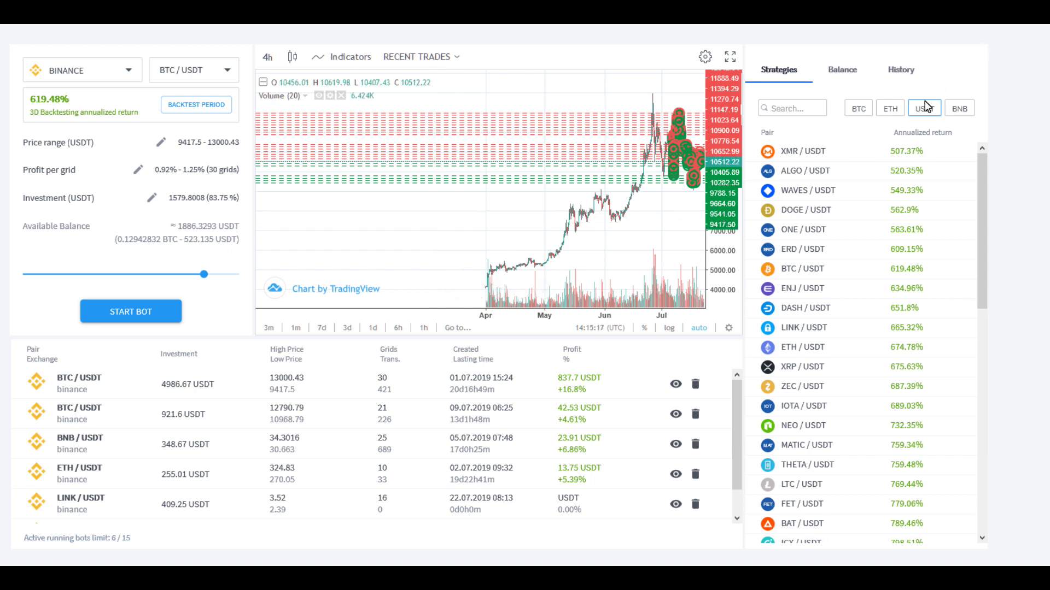
Filter the Strategies list by BTC, ETH, USDT, then BNB pairs and scroll through the BNB list.
{"action": "left_click", "coordinate": [859, 109]}
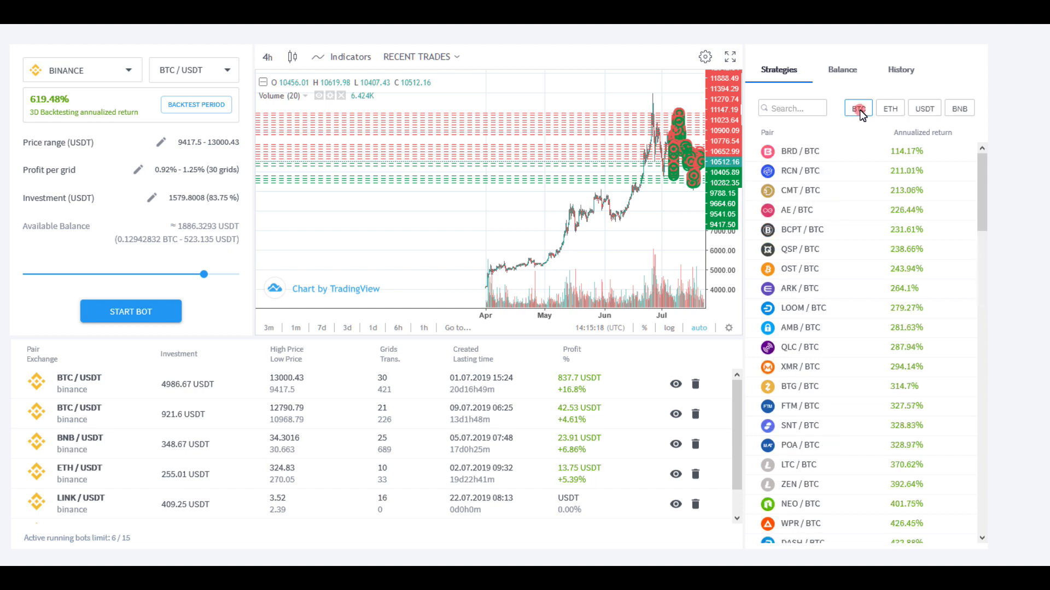
{"action": "left_click", "coordinate": [887, 109]}
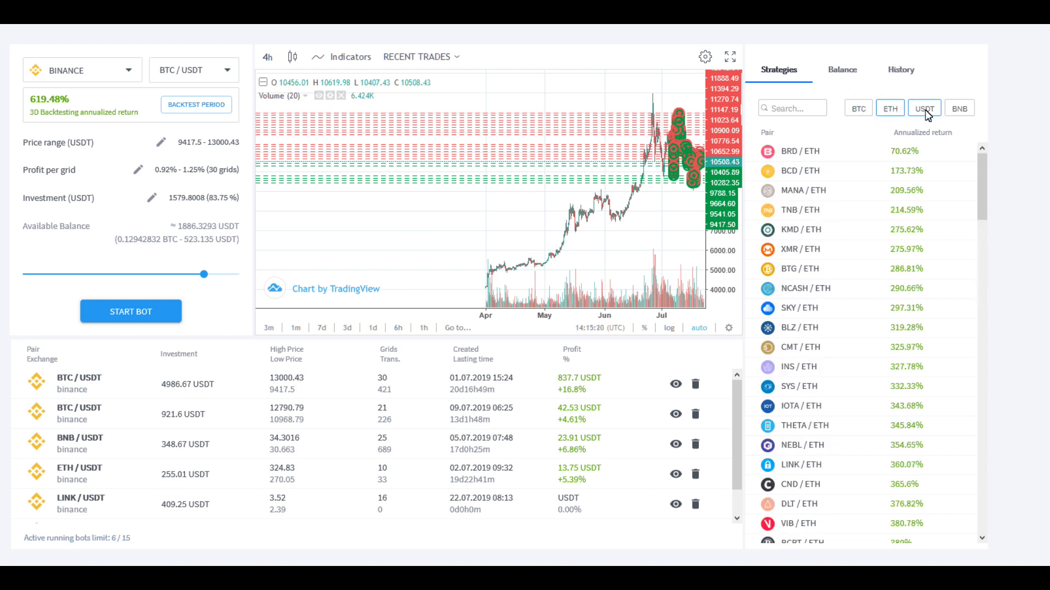
{"action": "left_click", "coordinate": [925, 111]}
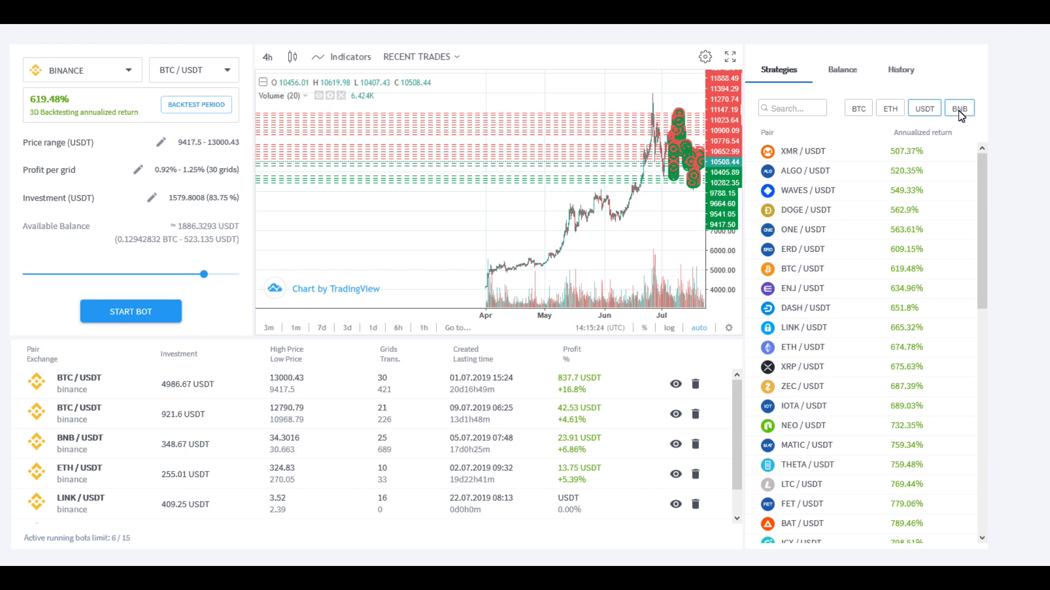
{"action": "left_click", "coordinate": [959, 109]}
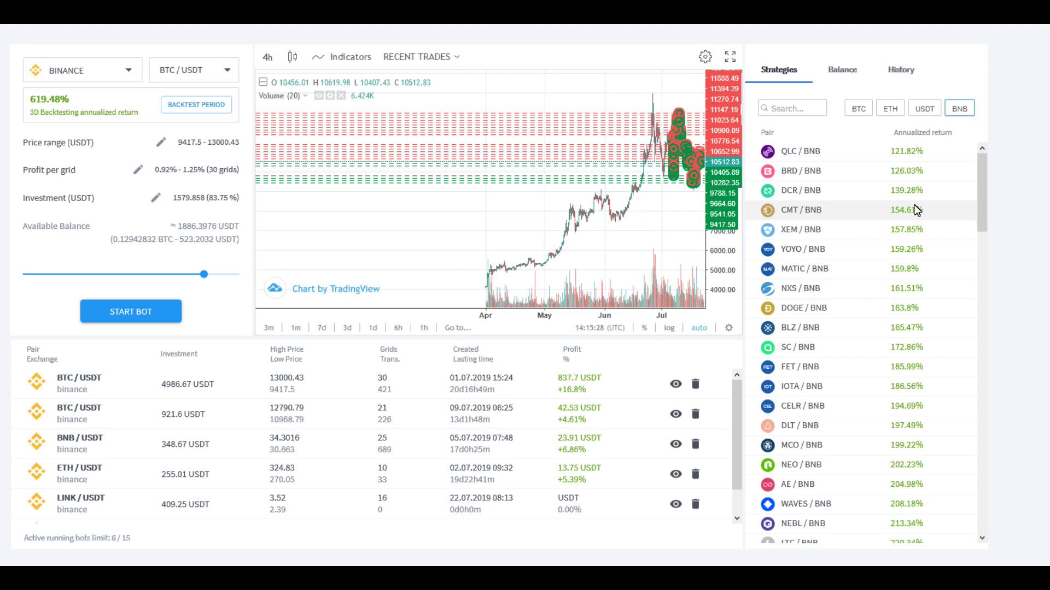
{"action": "scroll", "coordinate": [917, 210], "scroll_direction": "down", "scroll_amount": 12}
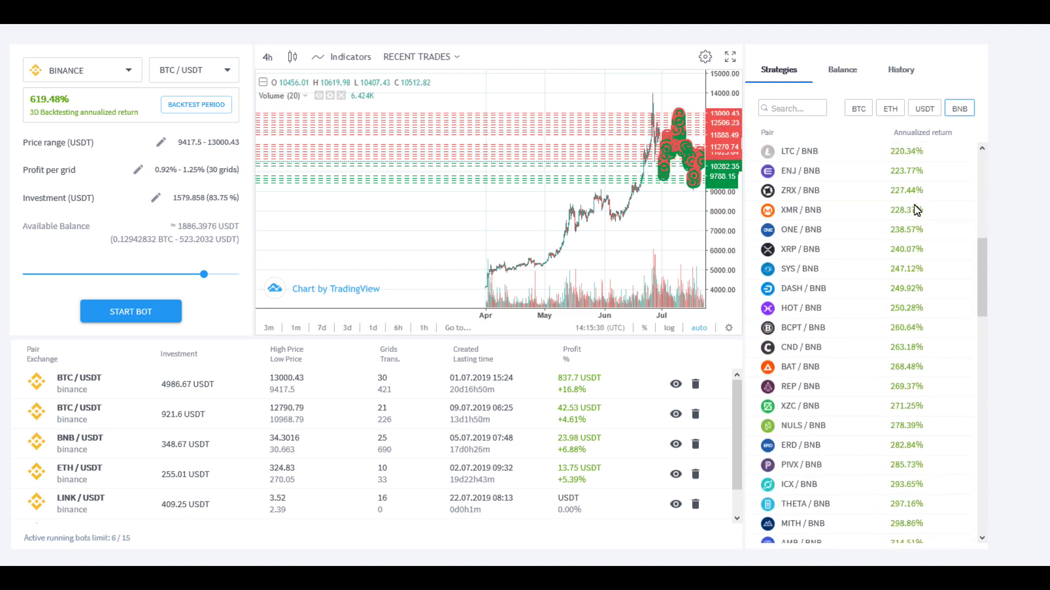
{"action": "scroll", "coordinate": [917, 210], "scroll_direction": "down", "scroll_amount": 10}
{"action": "scroll", "coordinate": [917, 210], "scroll_direction": "up", "scroll_amount": 8}
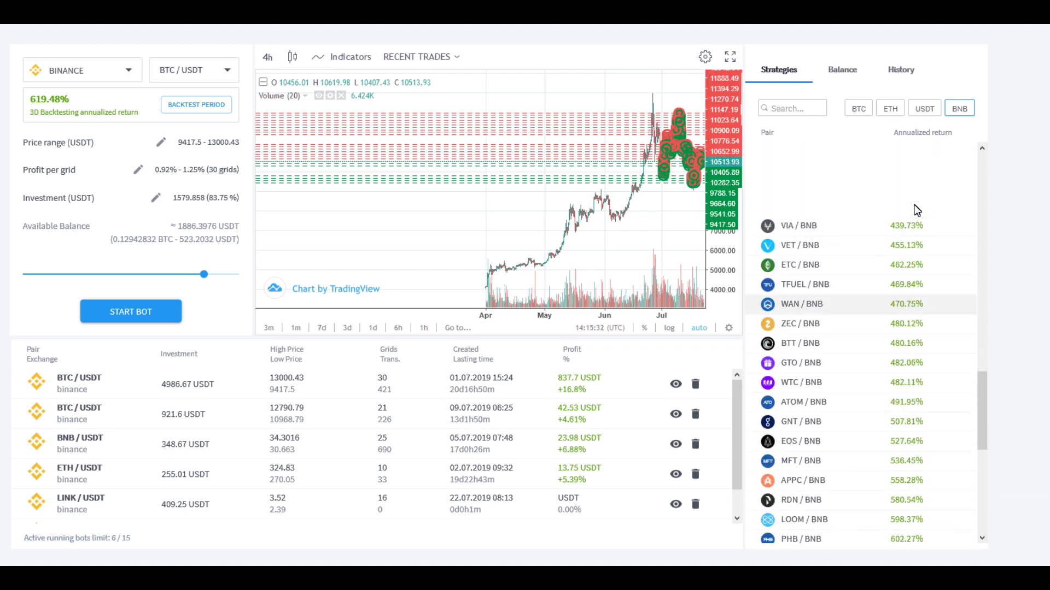
{"action": "scroll", "coordinate": [917, 209], "scroll_direction": "up", "scroll_amount": 7}
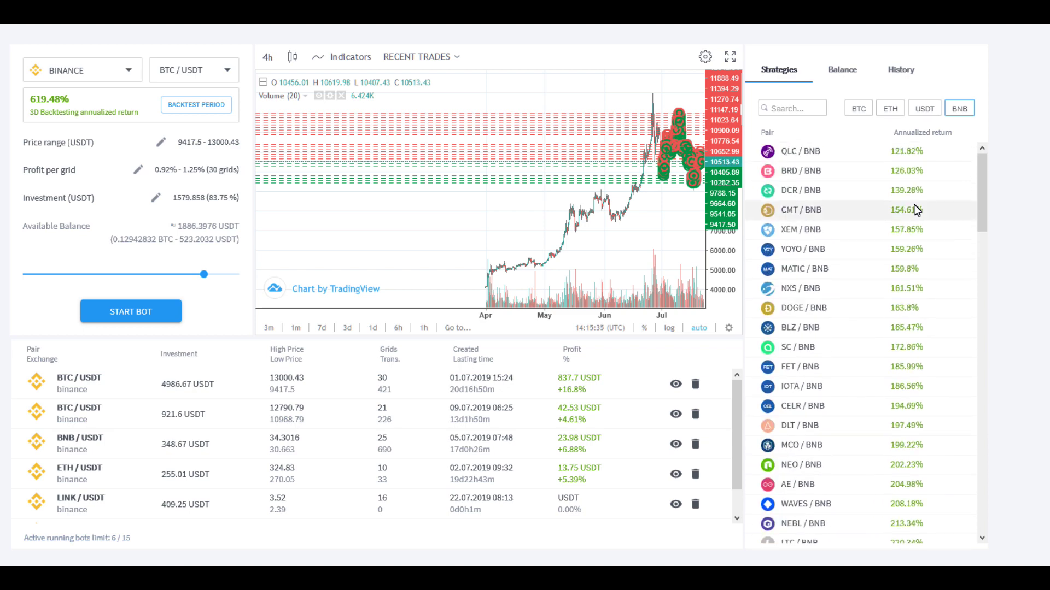
{"action": "scroll", "coordinate": [916, 210], "scroll_direction": "down", "scroll_amount": 4}
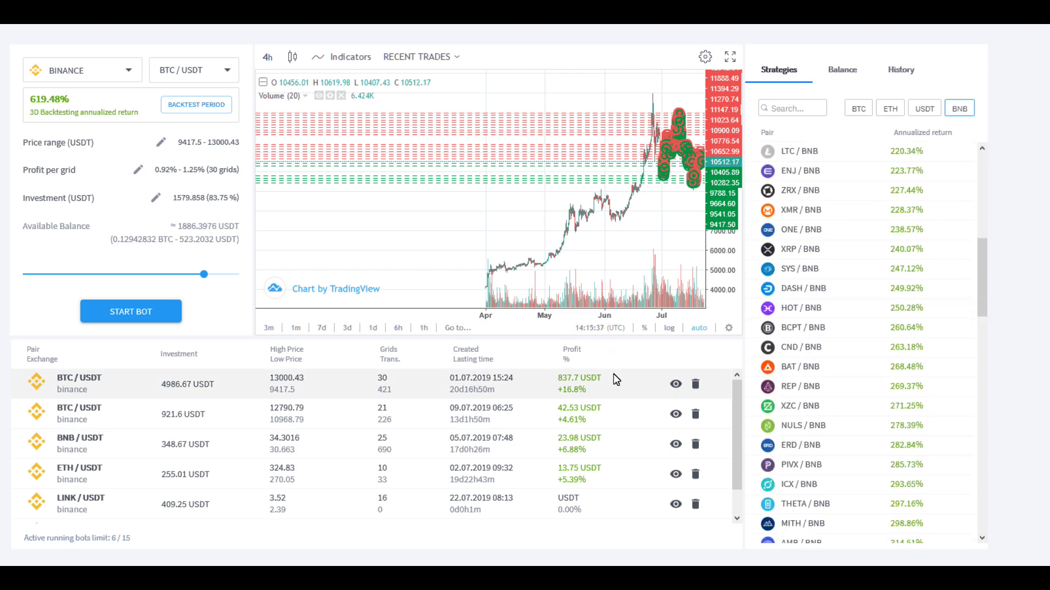